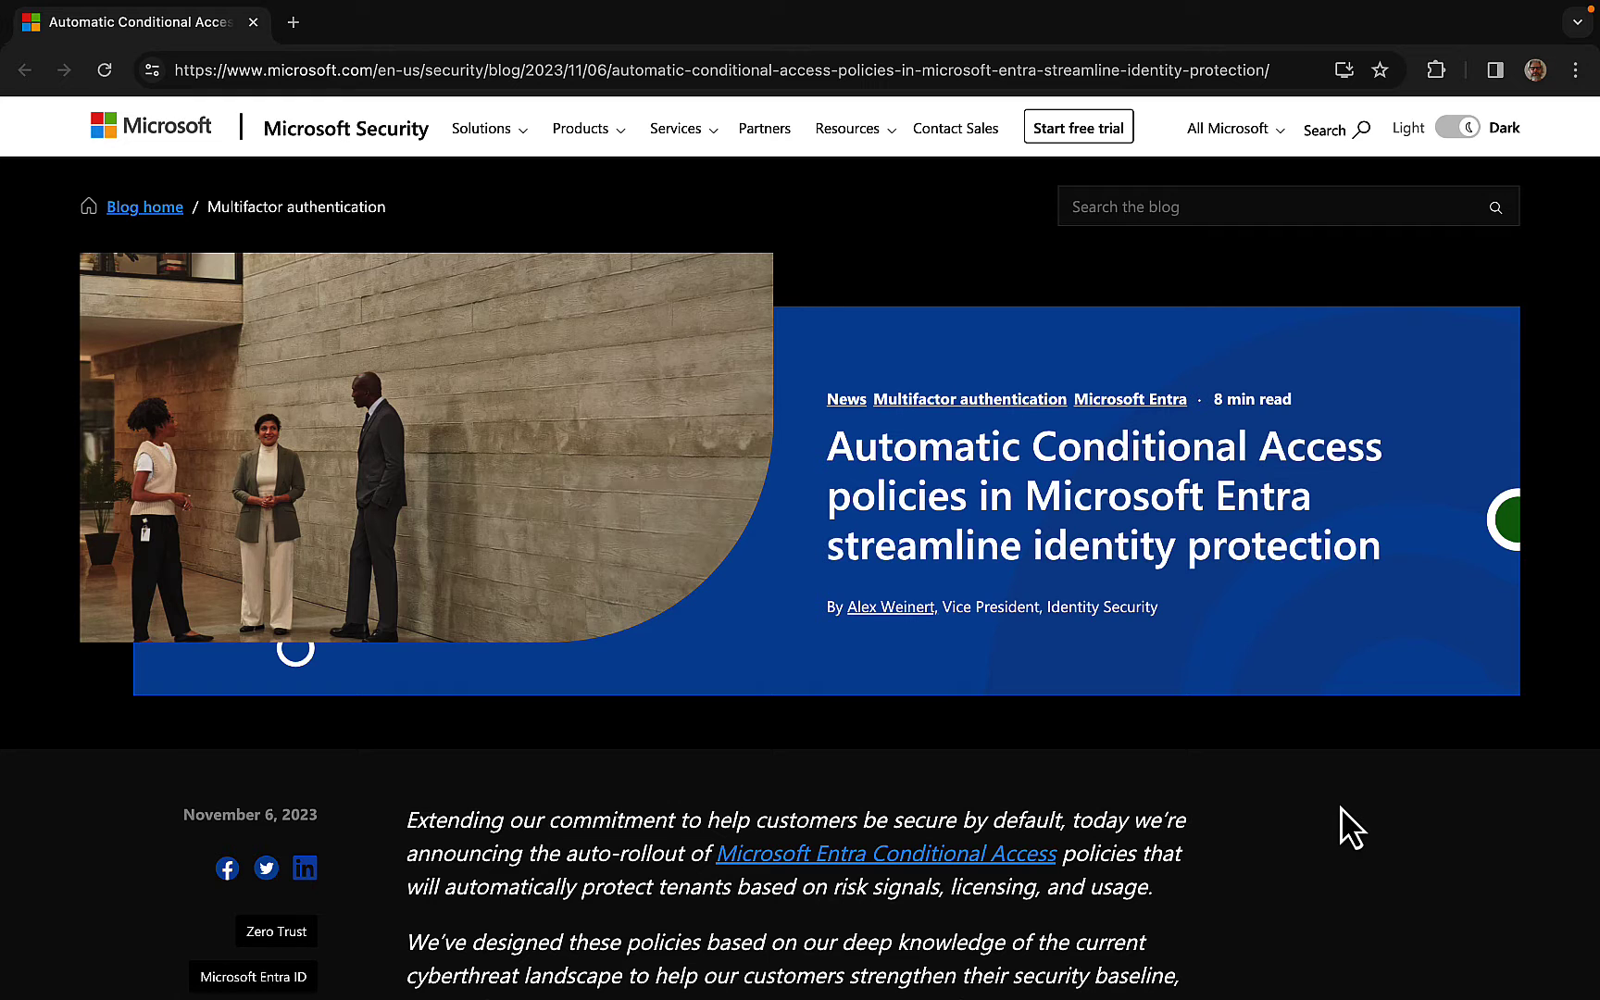
# Scroll through the blog post's history of multifactor authentication
pyautogui.scroll(-2, 1350, 827)
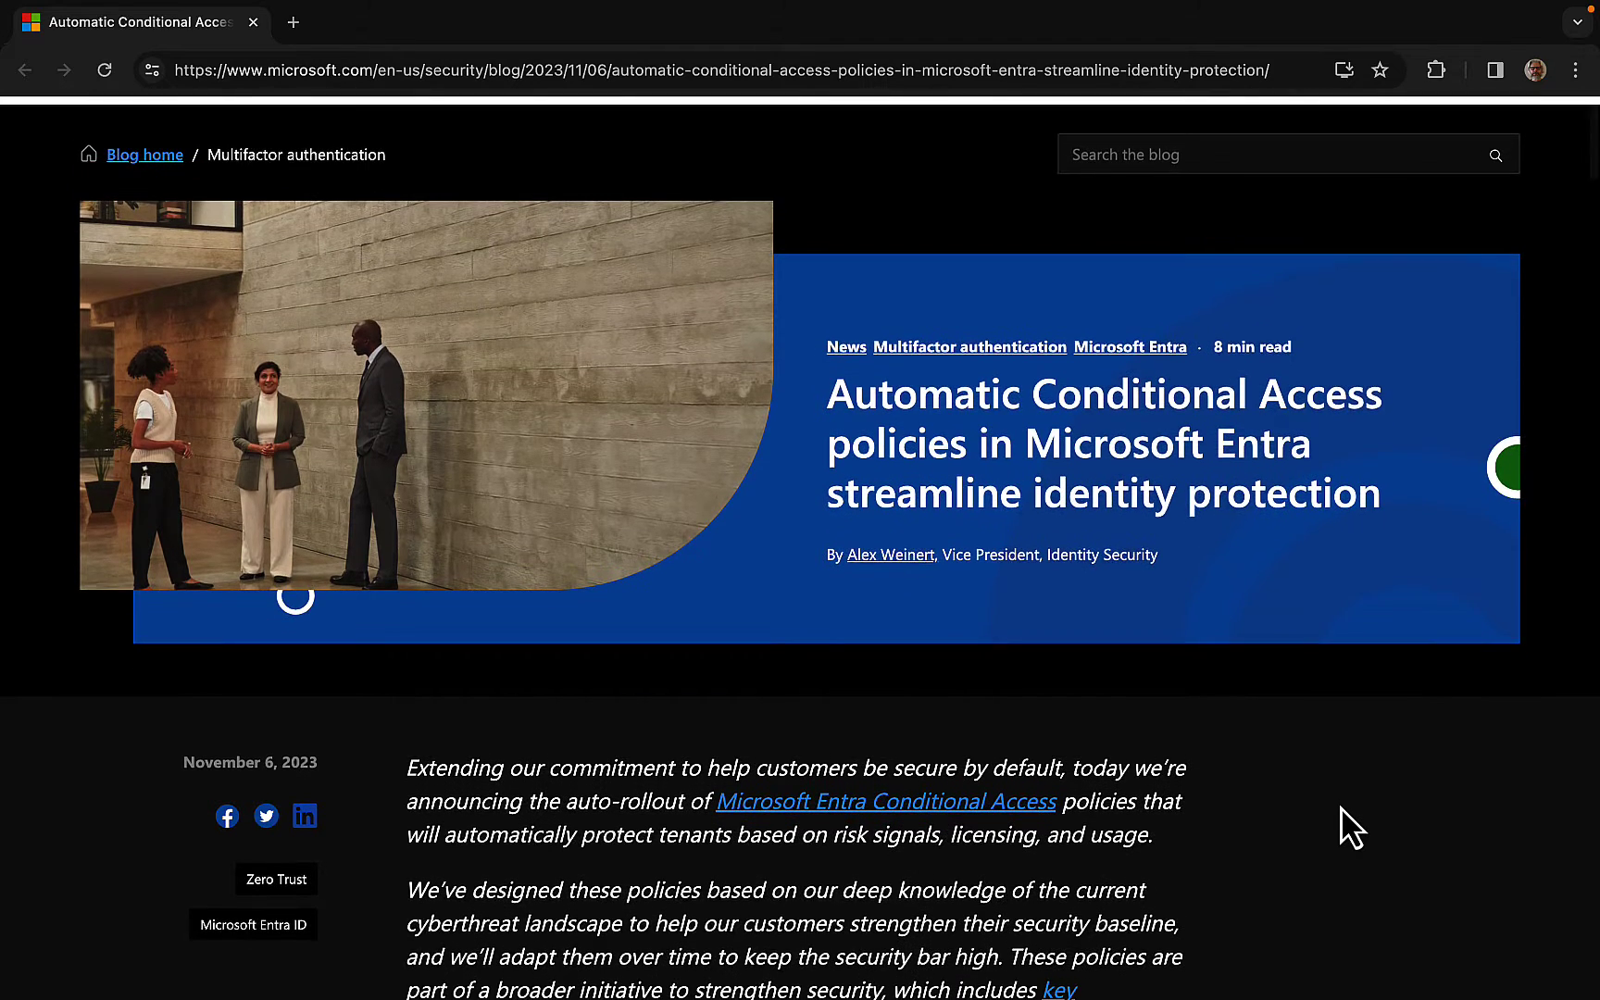
pyautogui.scroll(-1, 1350, 827)
pyautogui.scroll(-2, 1350, 827)
pyautogui.scroll(-3, 1350, 827)
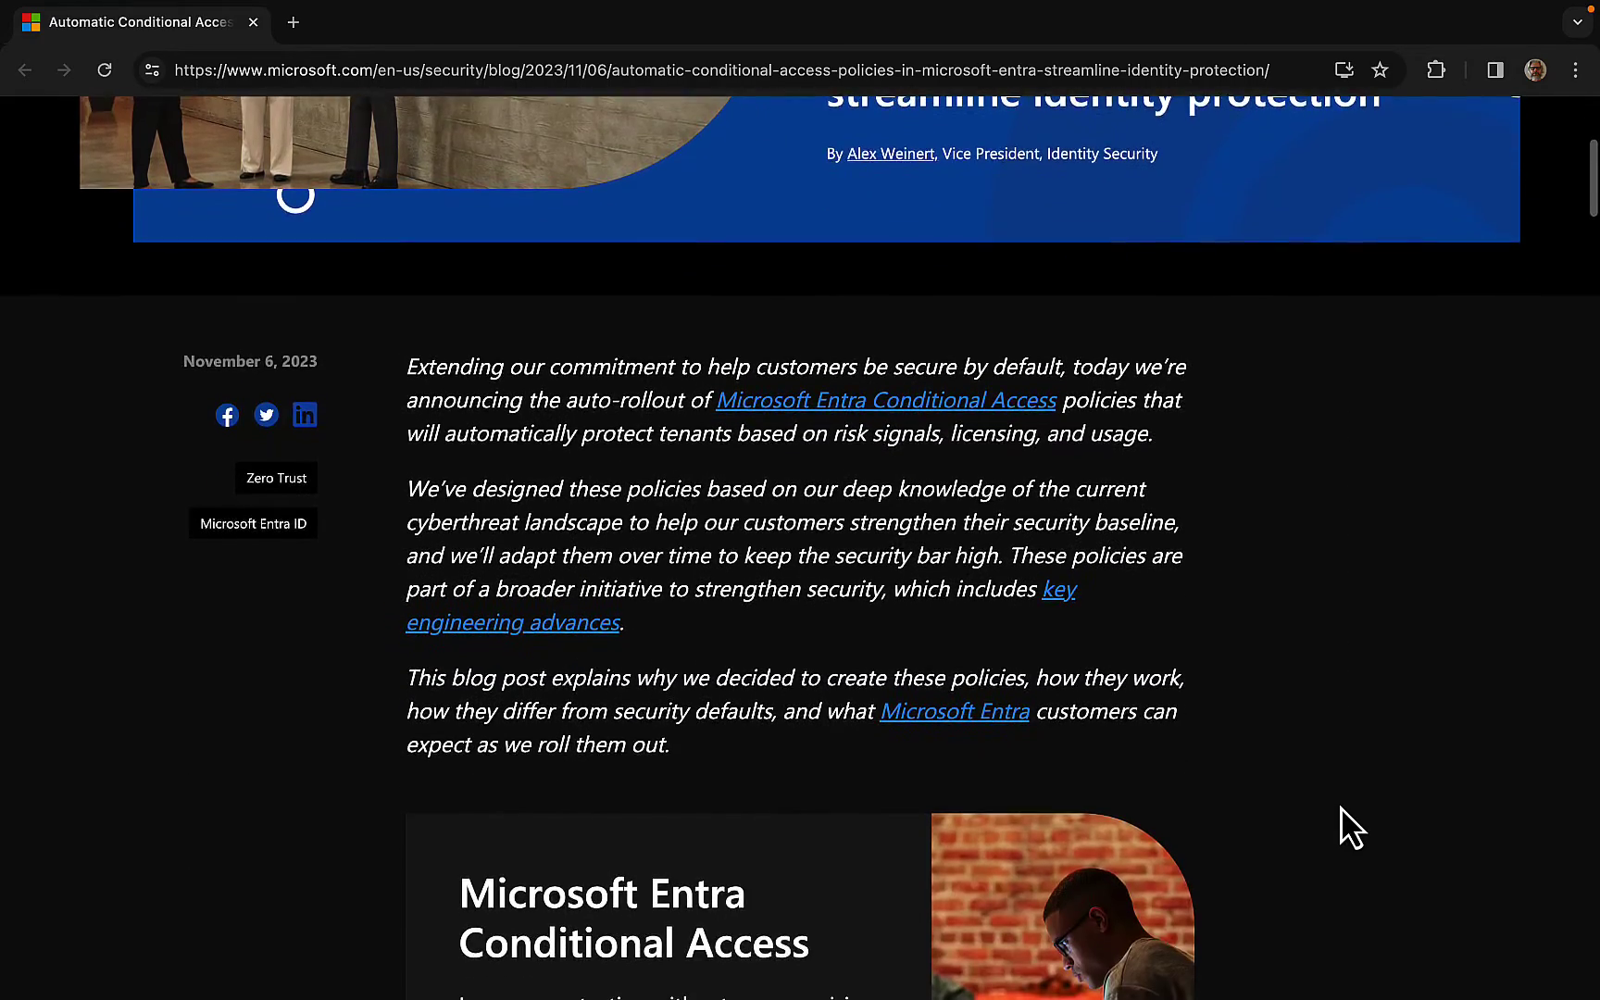
pyautogui.scroll(-2, 1351, 826)
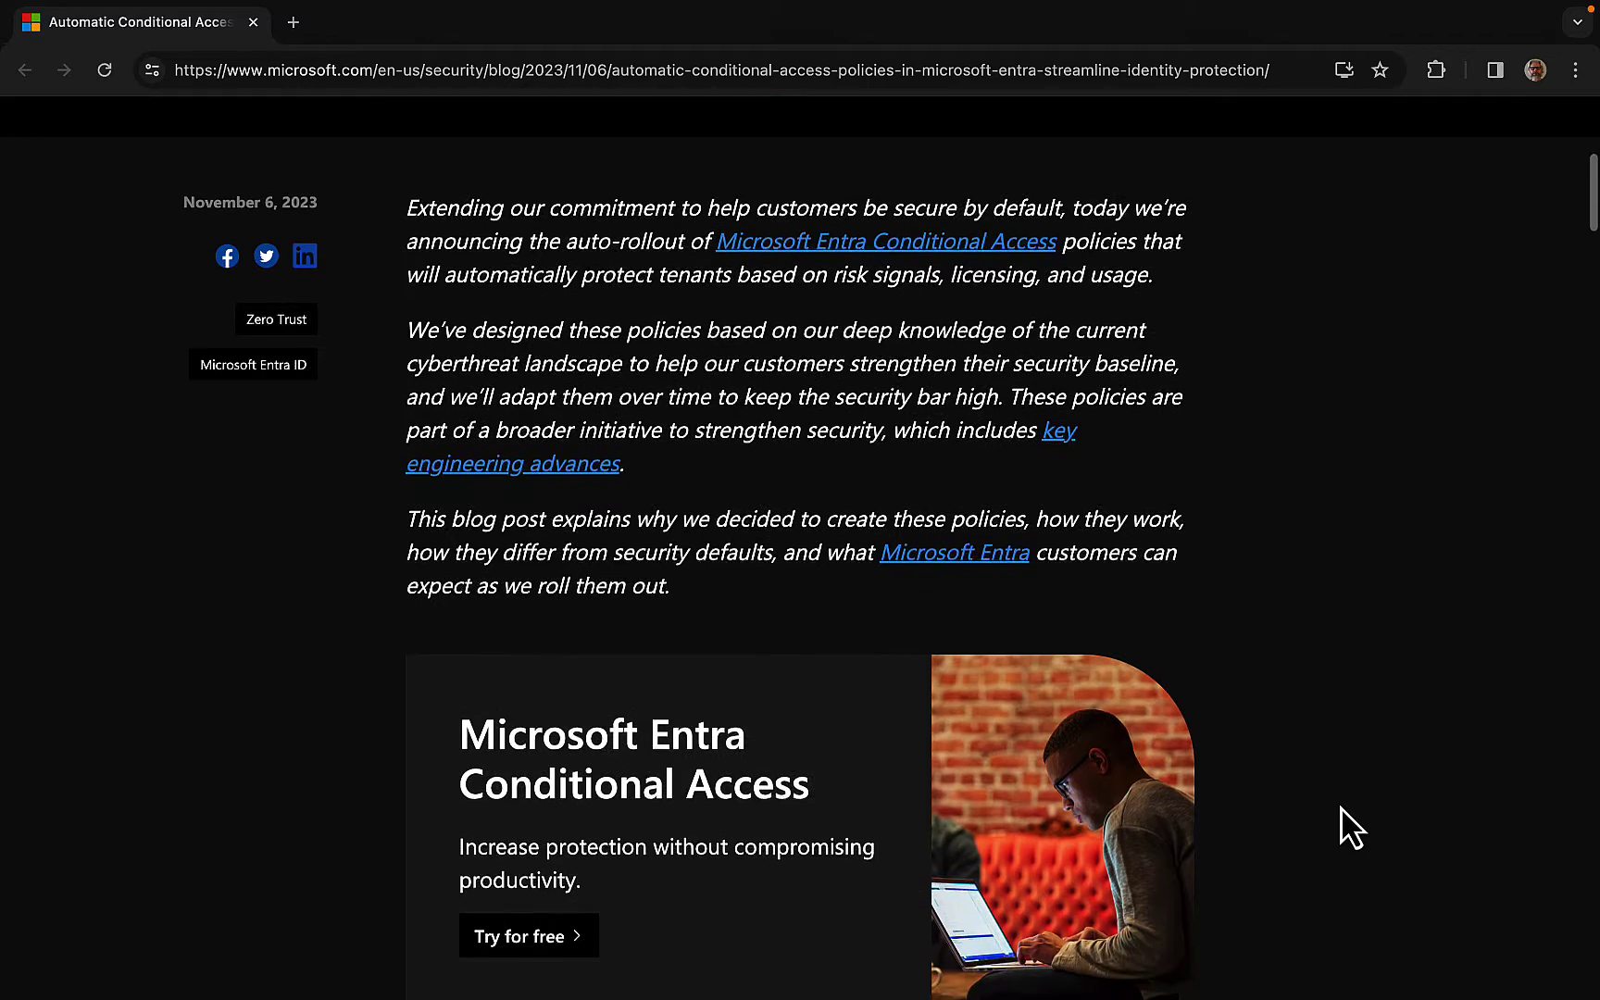
pyautogui.scroll(3, 1350, 827)
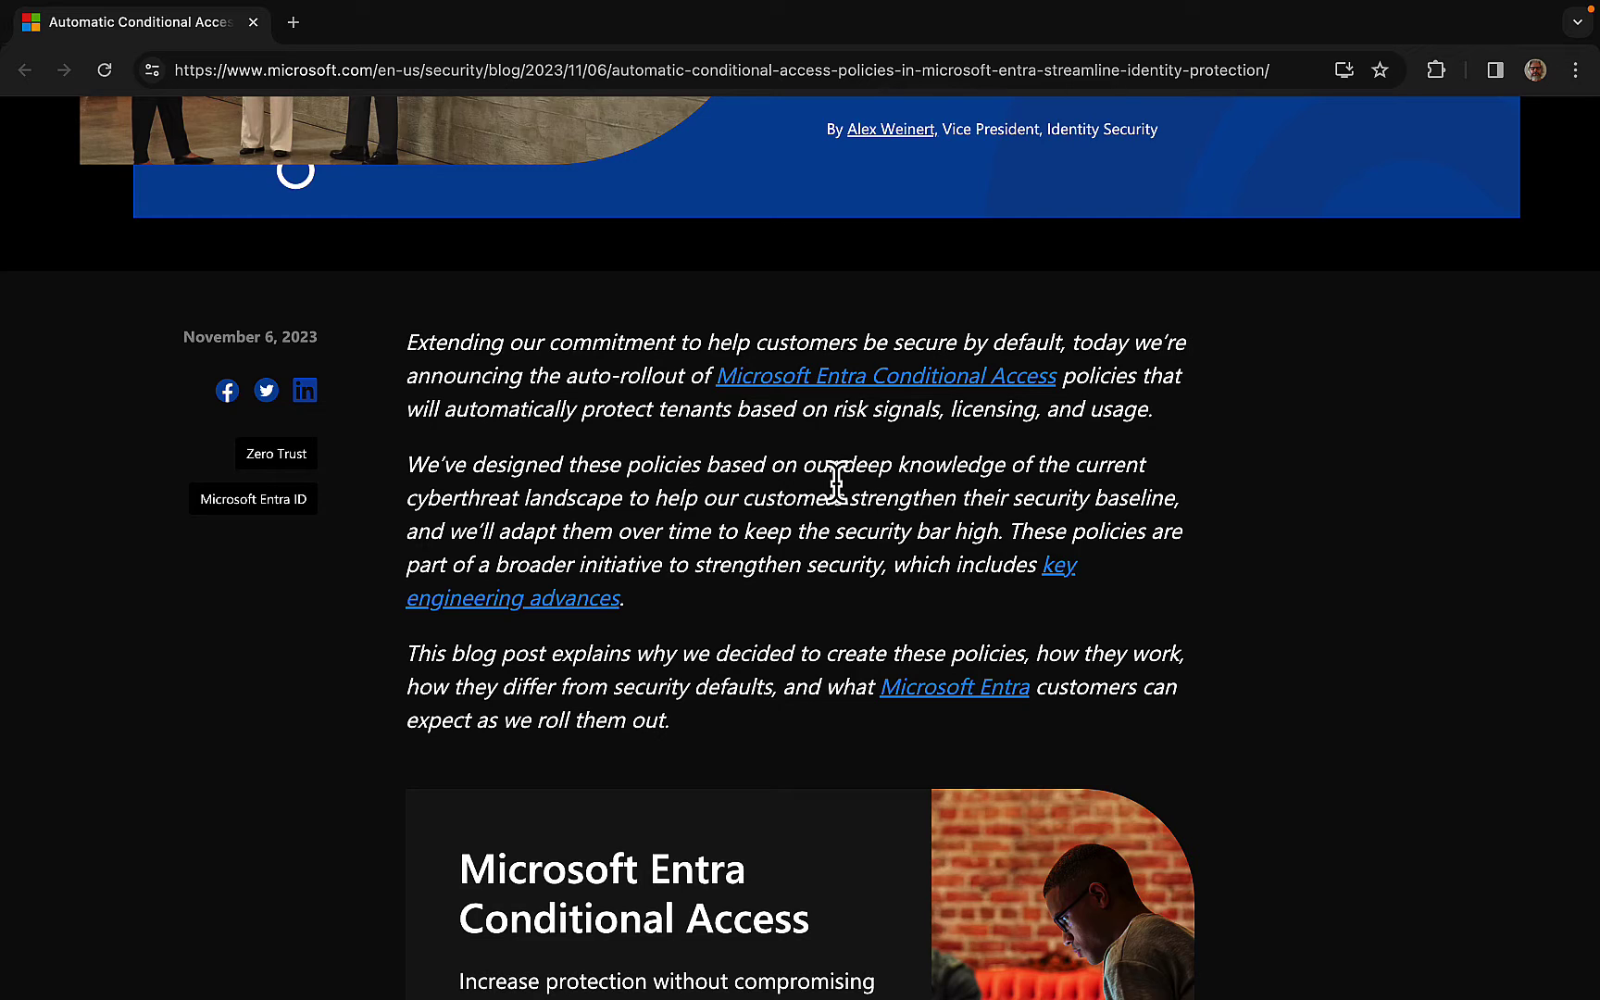
# Continue down the article until the table of the first three managed MFA policies appears
pyautogui.scroll(-5, 833, 556)
pyautogui.scroll(-7, 1313, 615)
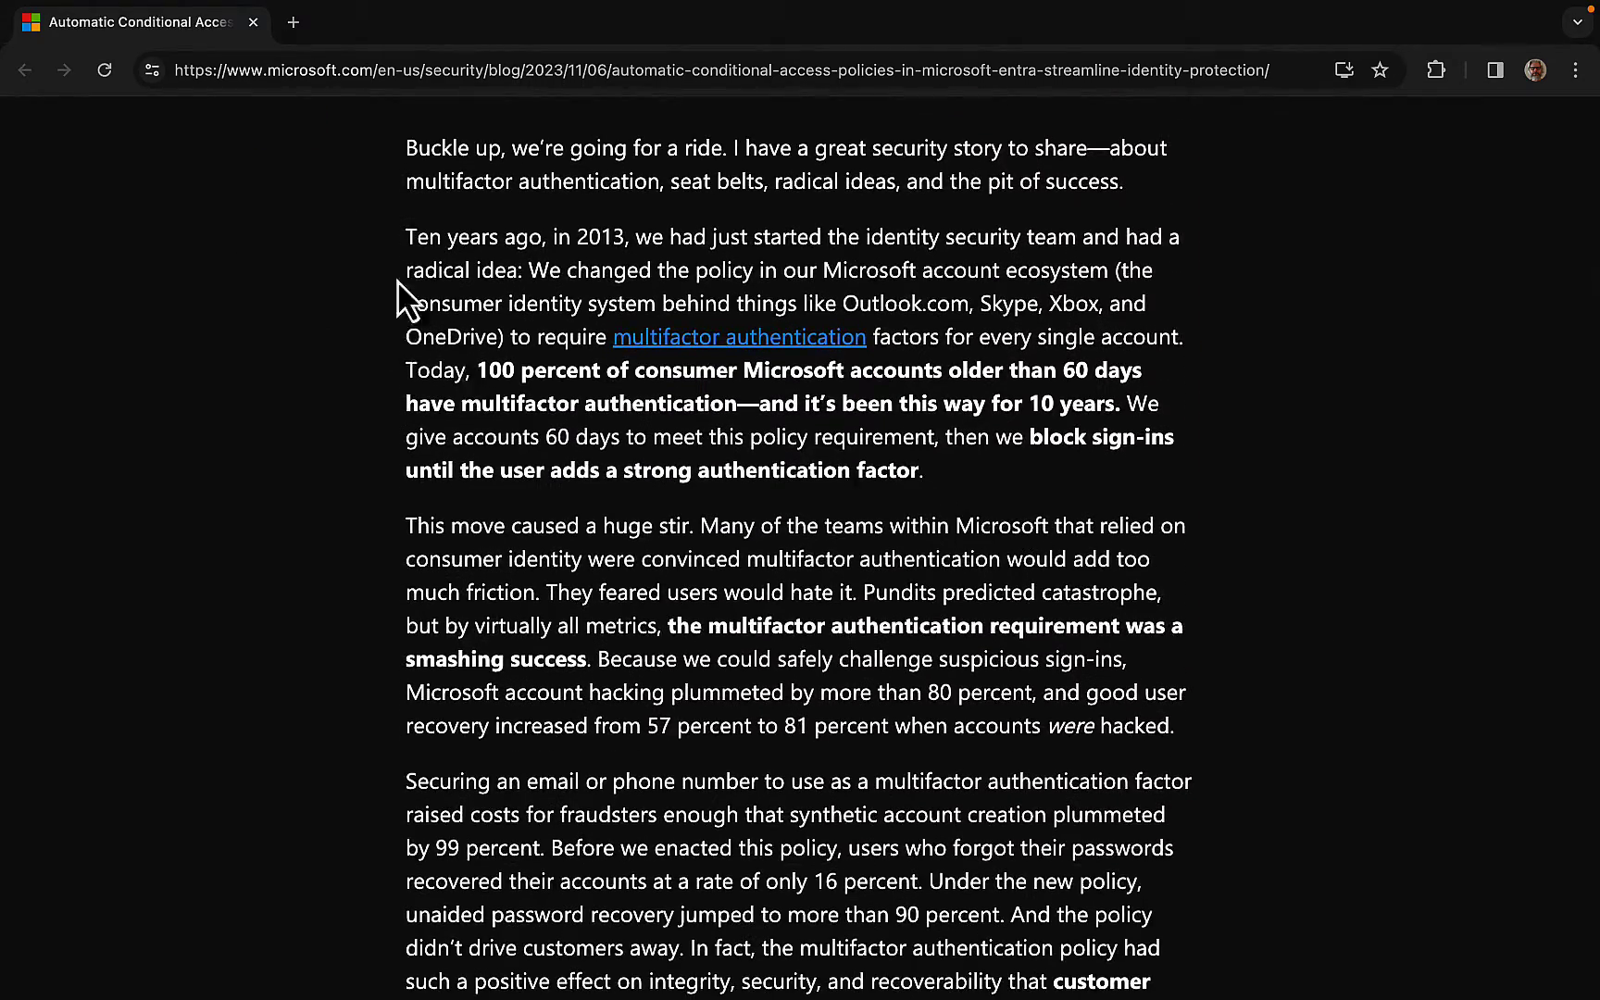
pyautogui.scroll(-1, 1050, 432)
pyautogui.scroll(-7, 1050, 432)
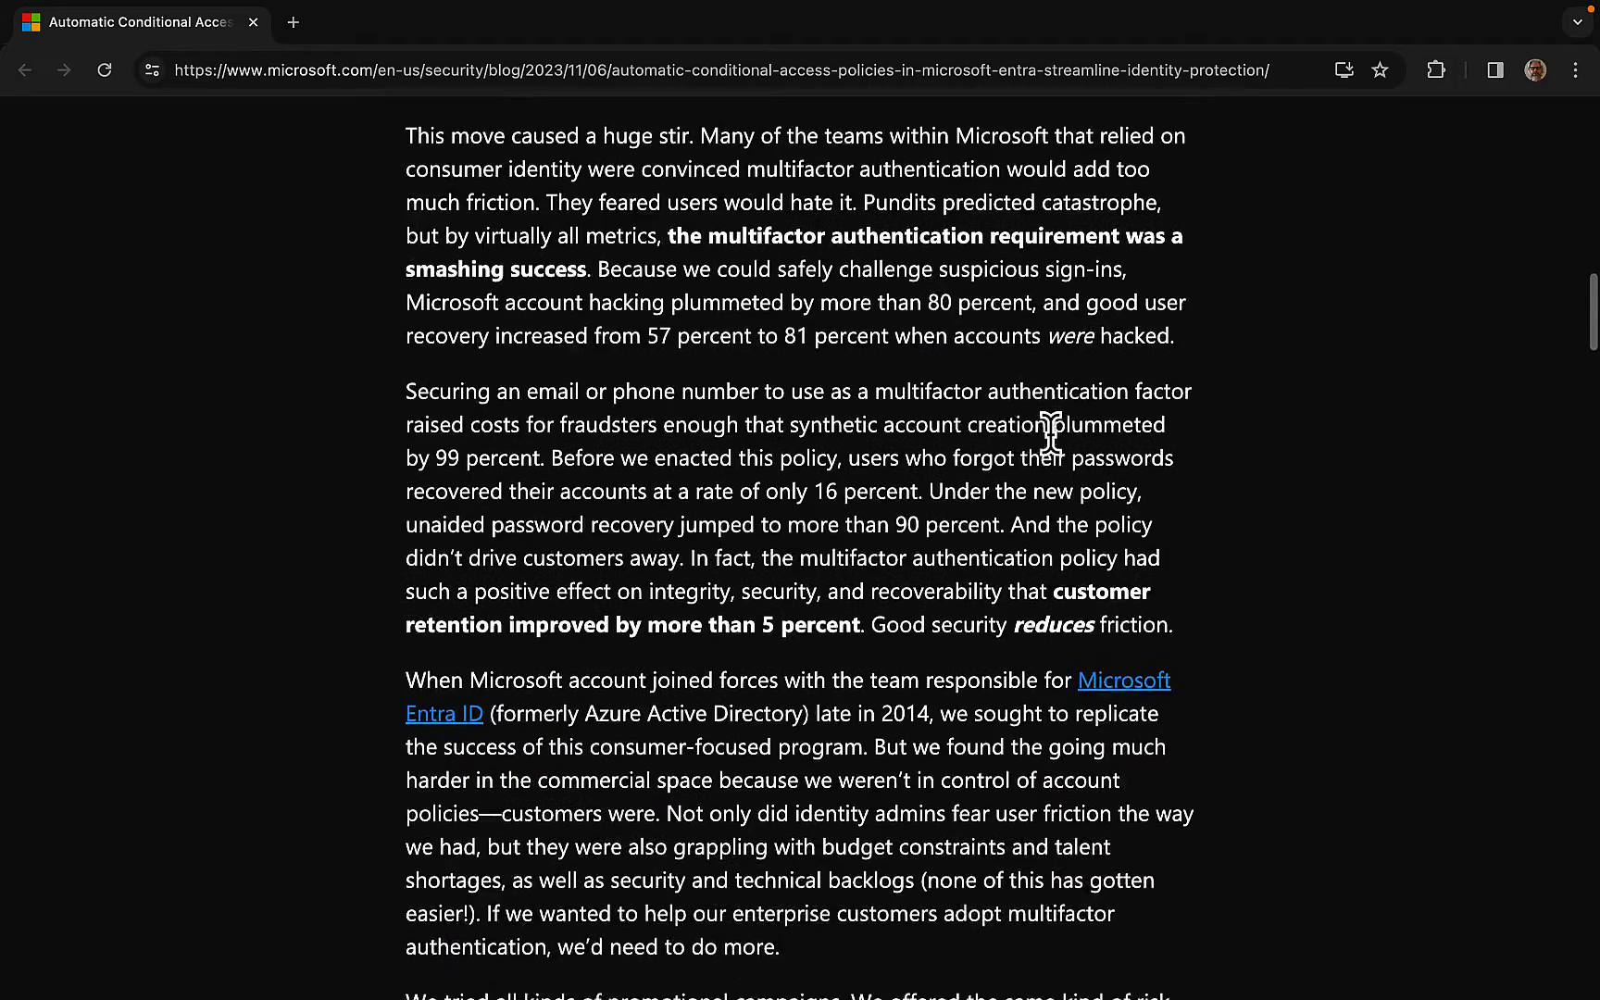
pyautogui.scroll(-6, 1257, 600)
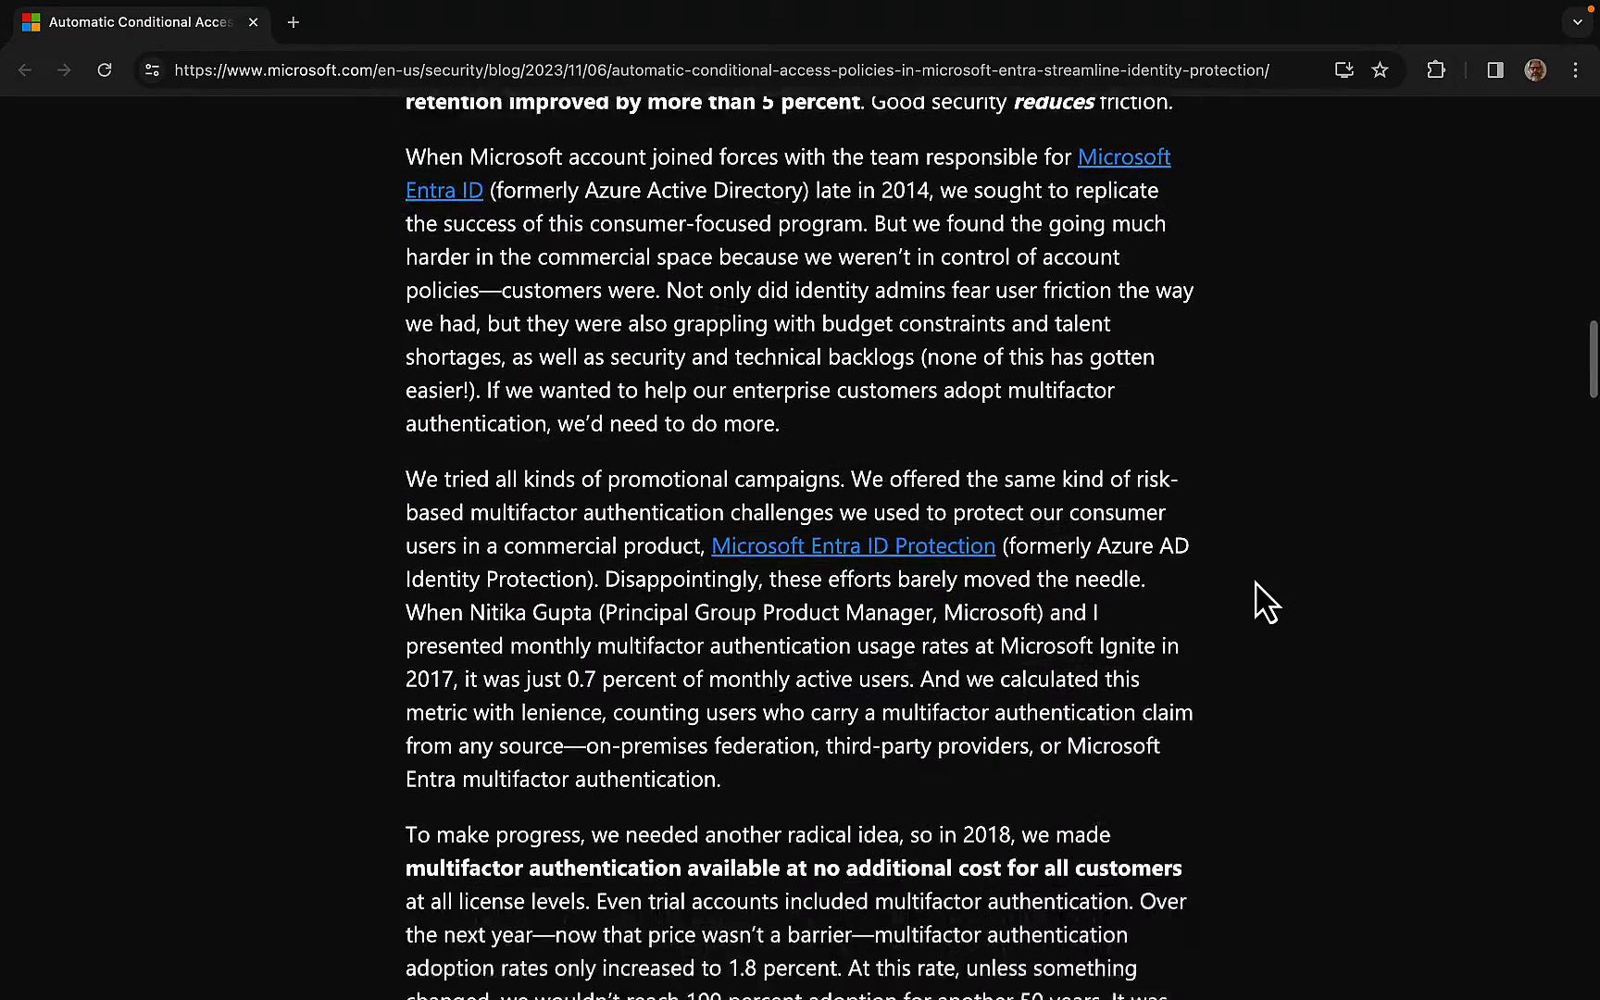
pyautogui.scroll(-9, 1256, 600)
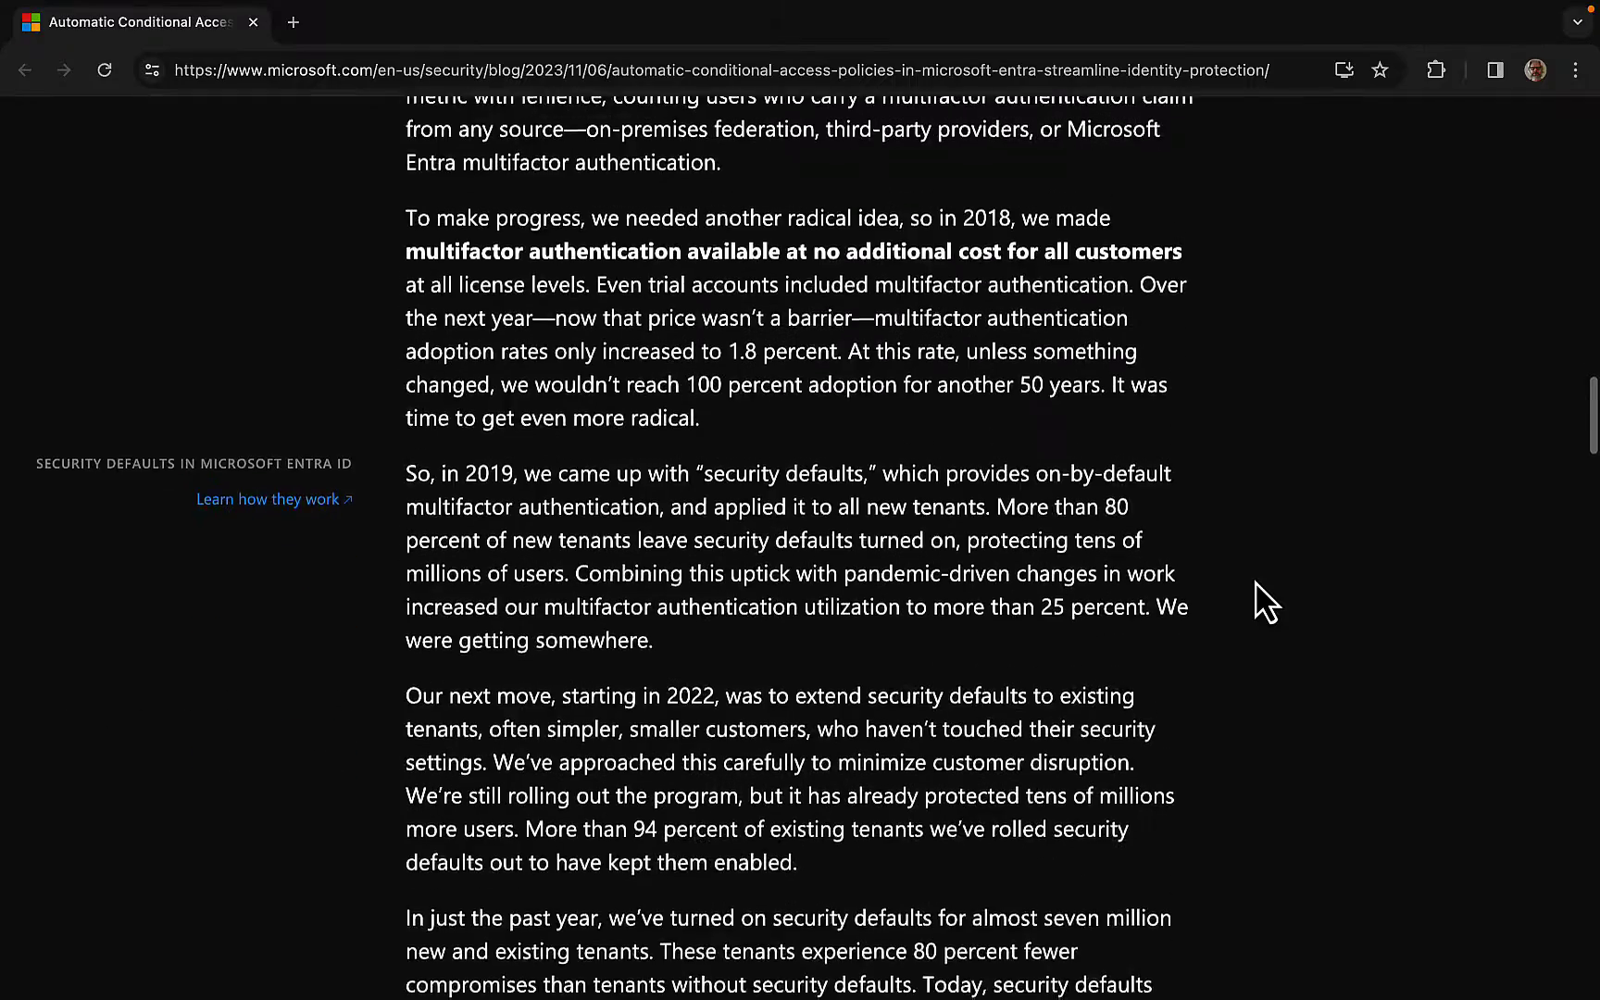
pyautogui.scroll(-8, 1266, 602)
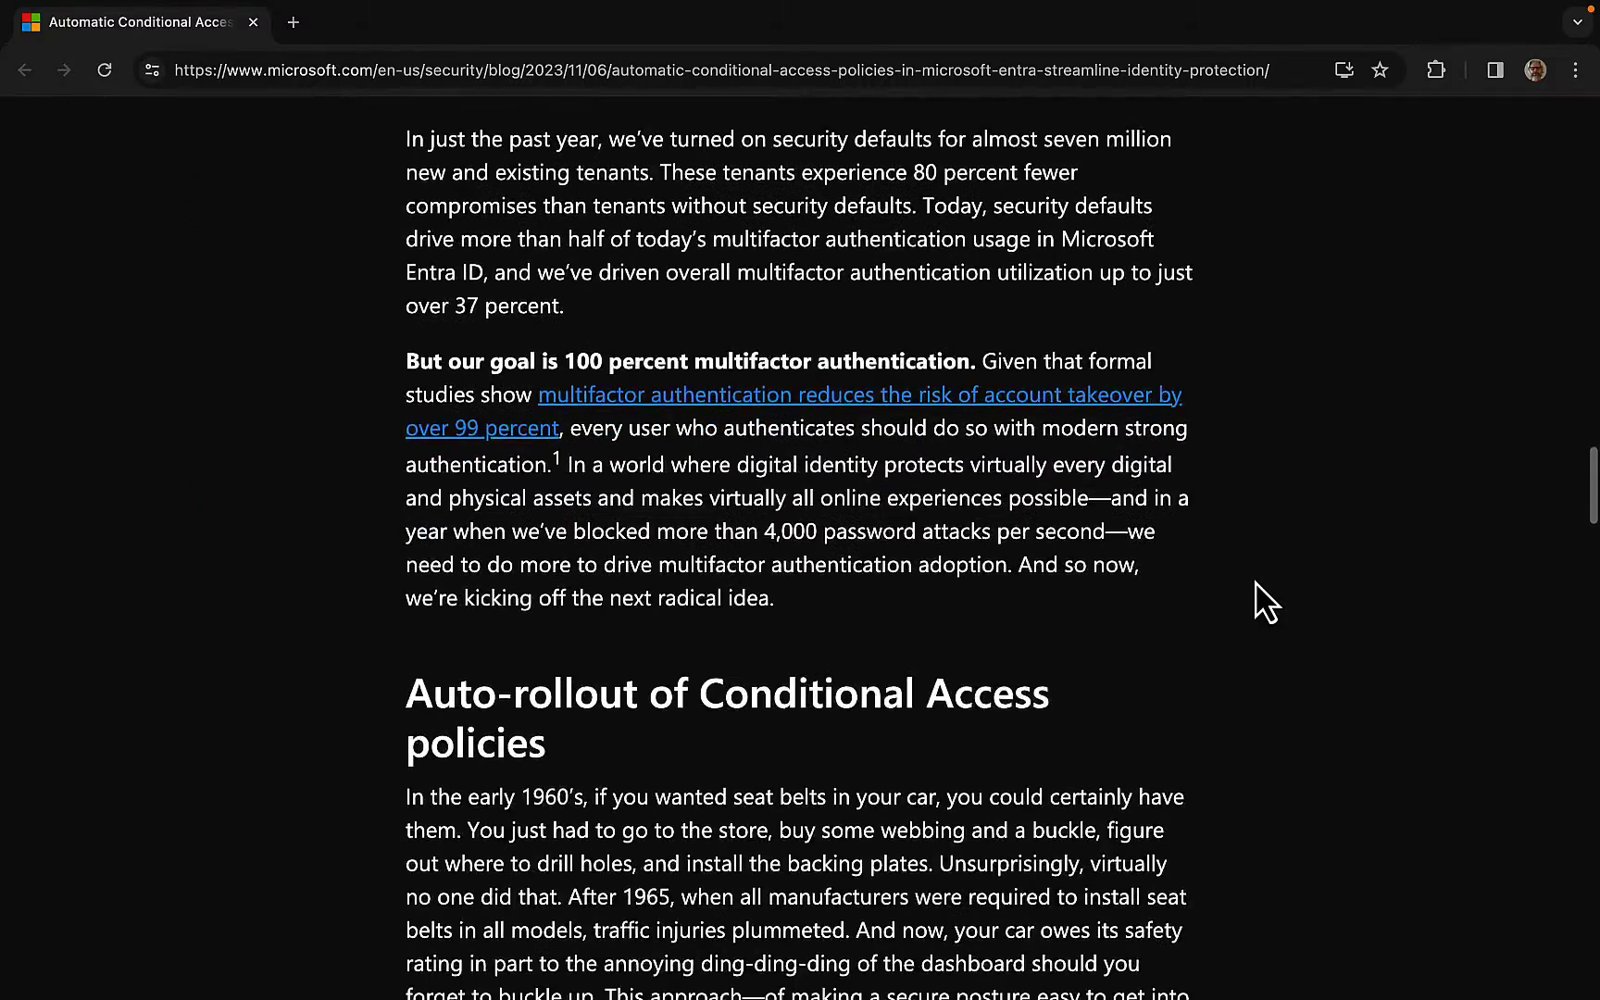
pyautogui.scroll(-1, 1266, 602)
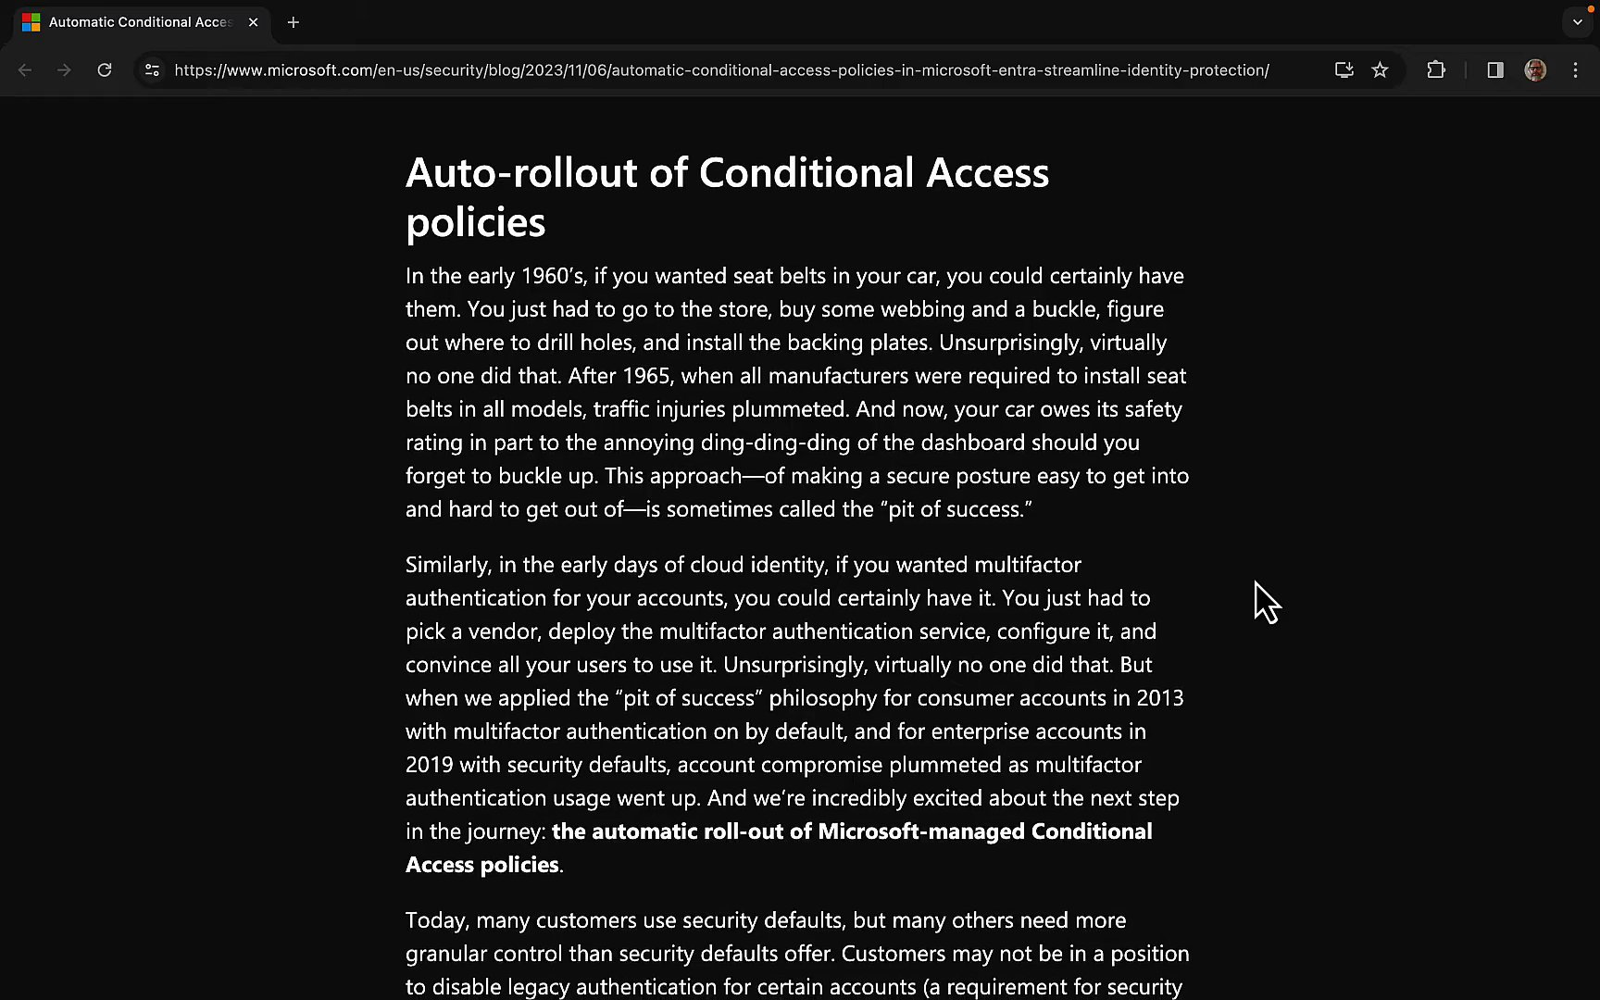
pyautogui.scroll(-4, 1266, 602)
pyautogui.scroll(-2, 1266, 602)
pyautogui.scroll(-3, 1340, 745)
pyautogui.scroll(-2, 1342, 745)
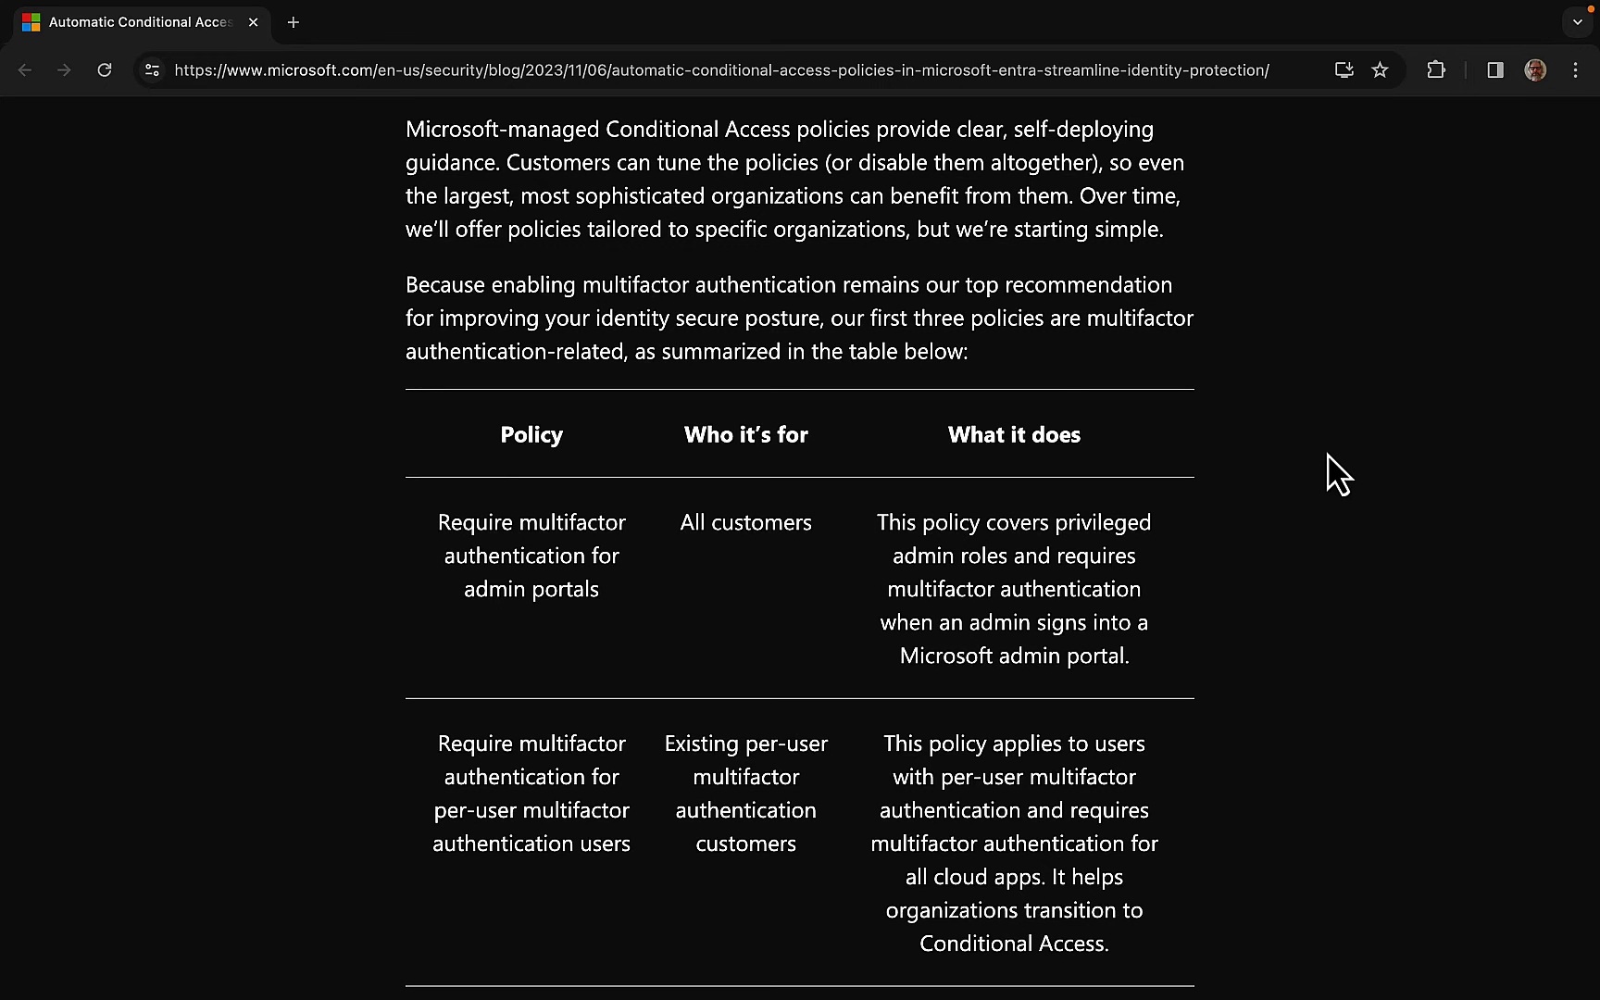
# Read through all three policy rows and the admin-portal and customization paragraphs below
pyautogui.scroll(-3, 1328, 455)
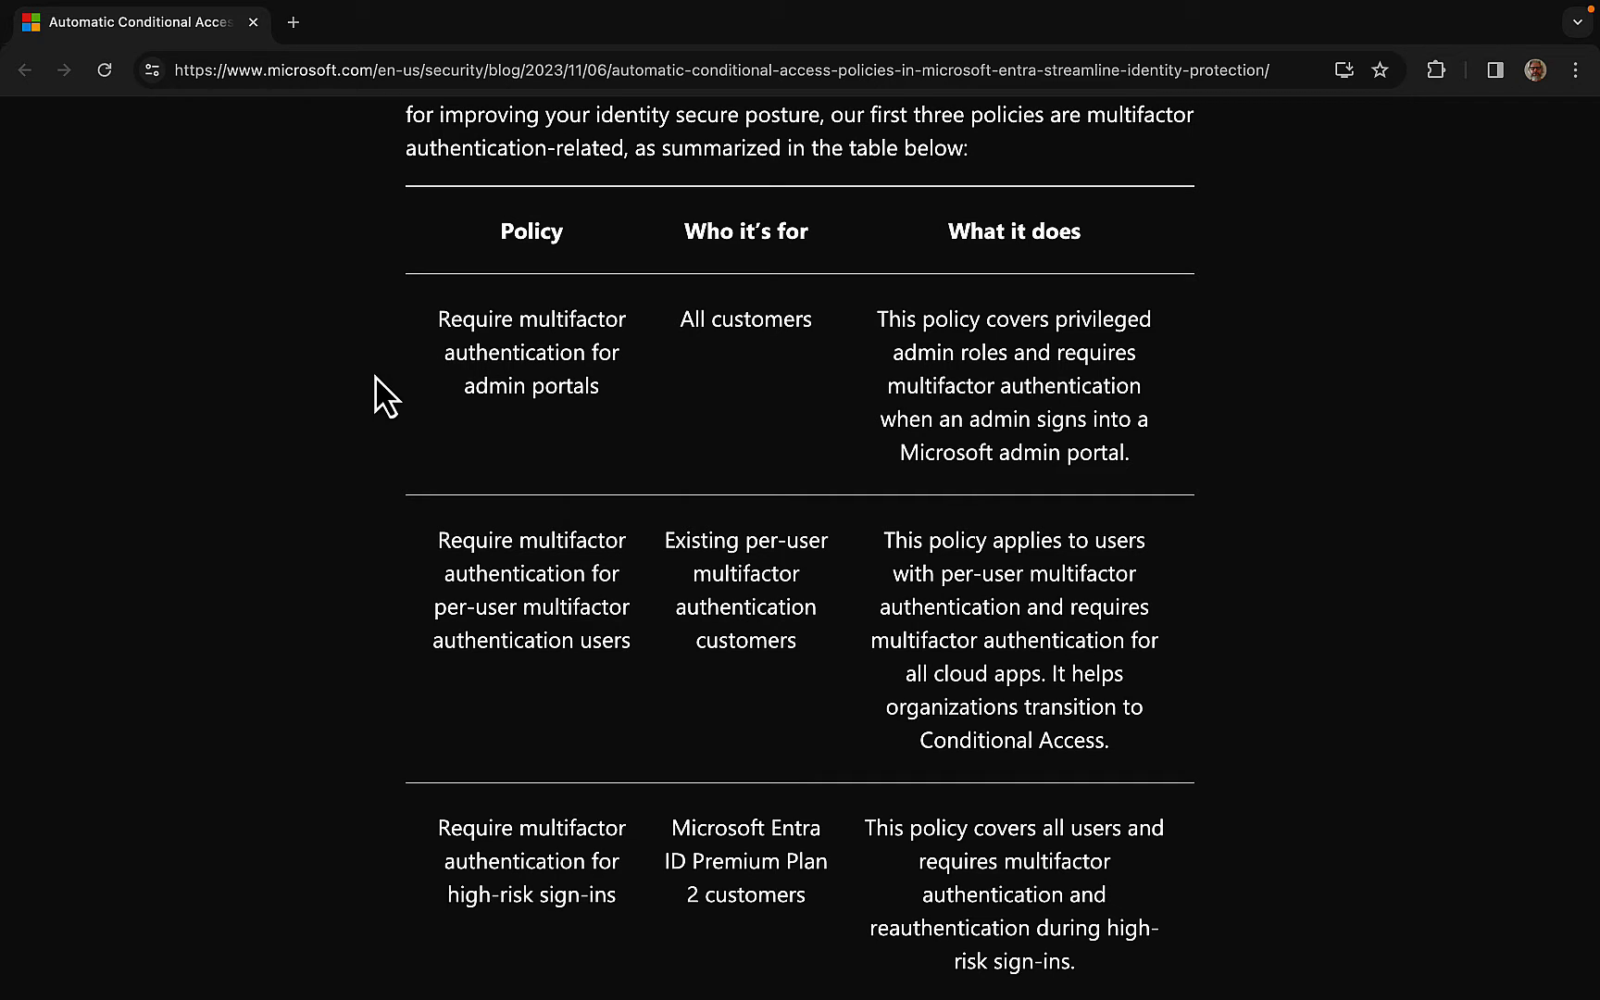
pyautogui.scroll(-4, 379, 394)
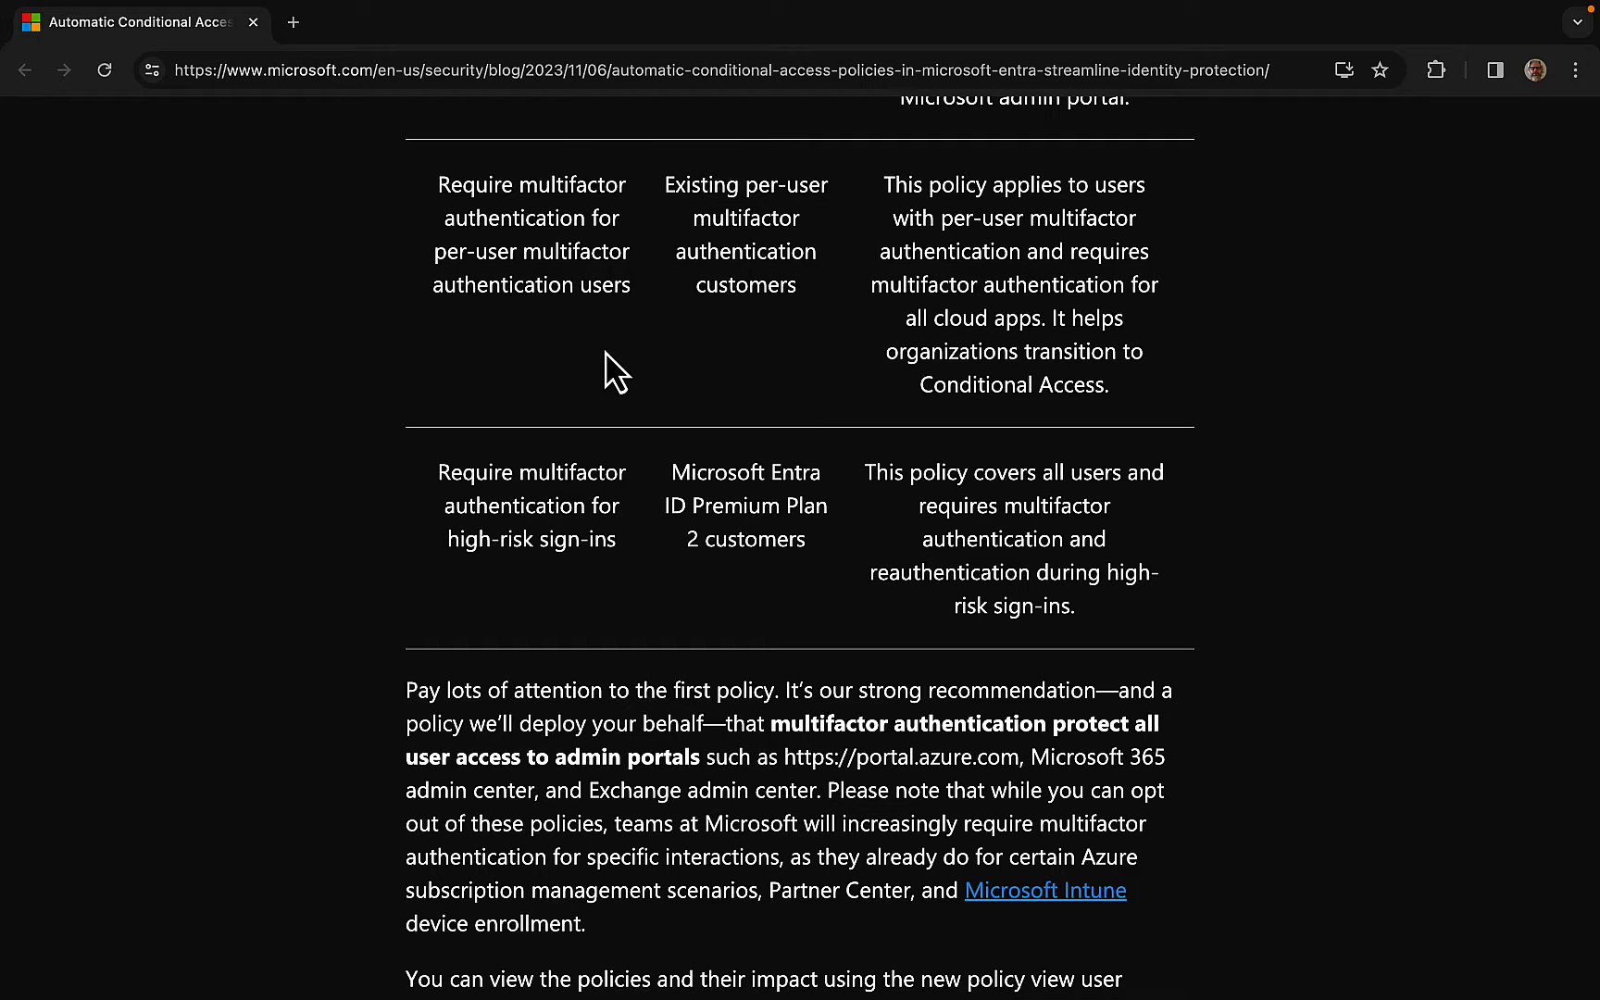
pyautogui.scroll(-3, 606, 370)
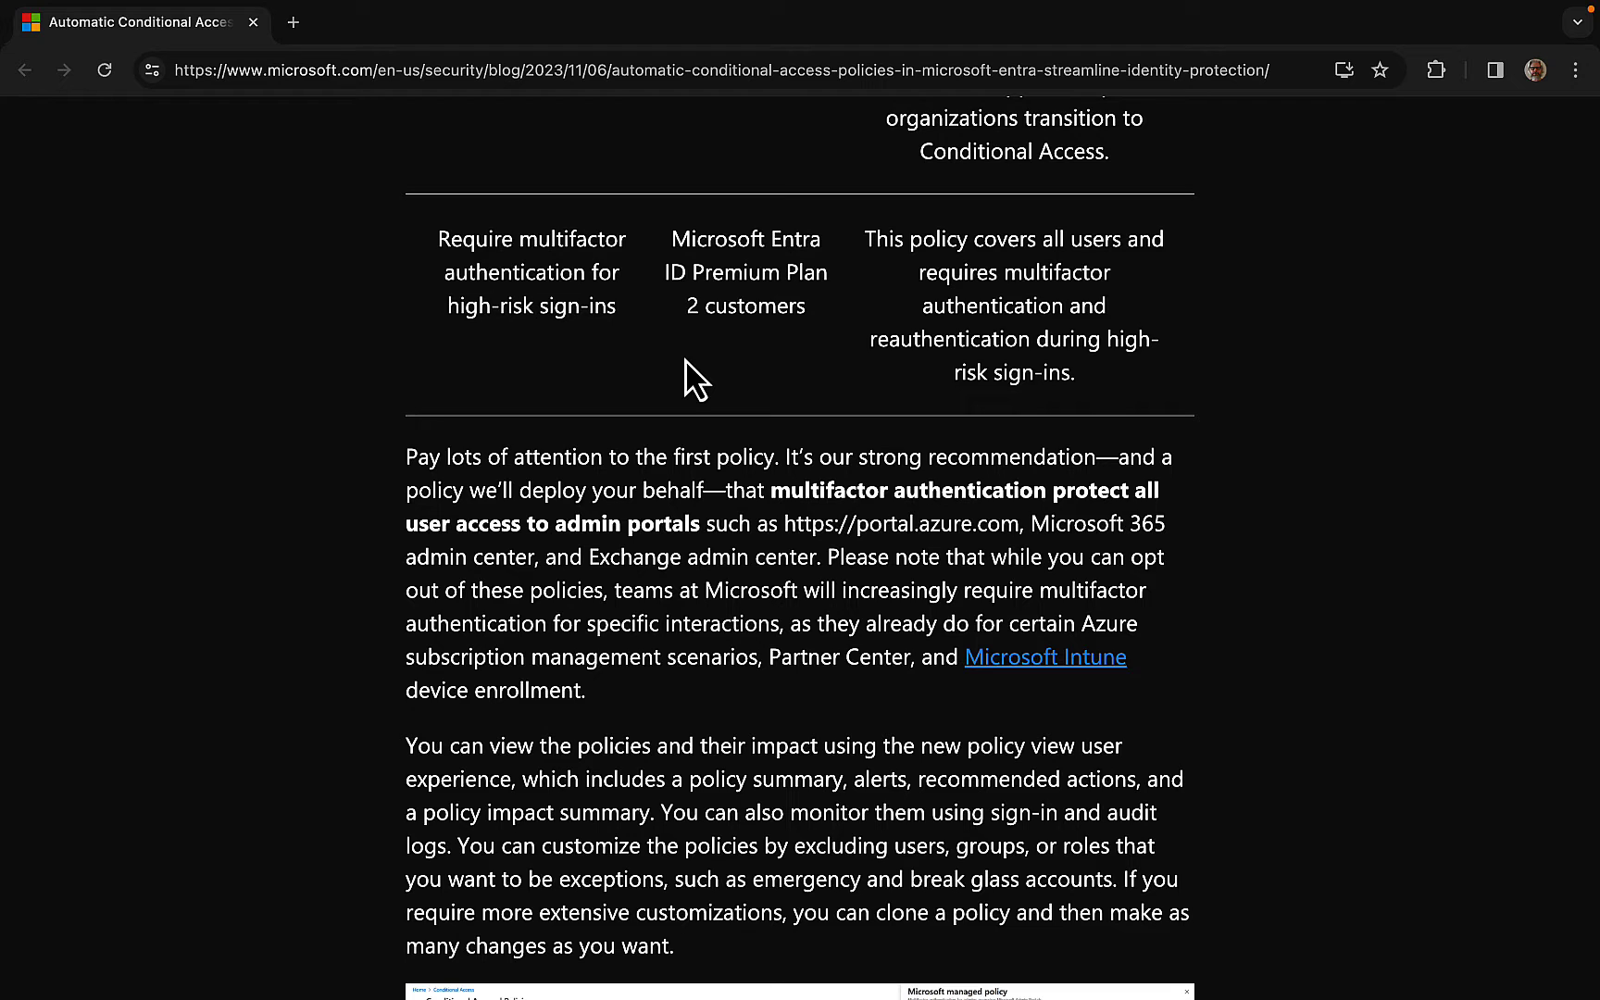
pyautogui.scroll(-3, 957, 518)
# Scroll past the admin center screenshot to the 90-day report-only rollout paragraph
pyautogui.scroll(-2, 957, 523)
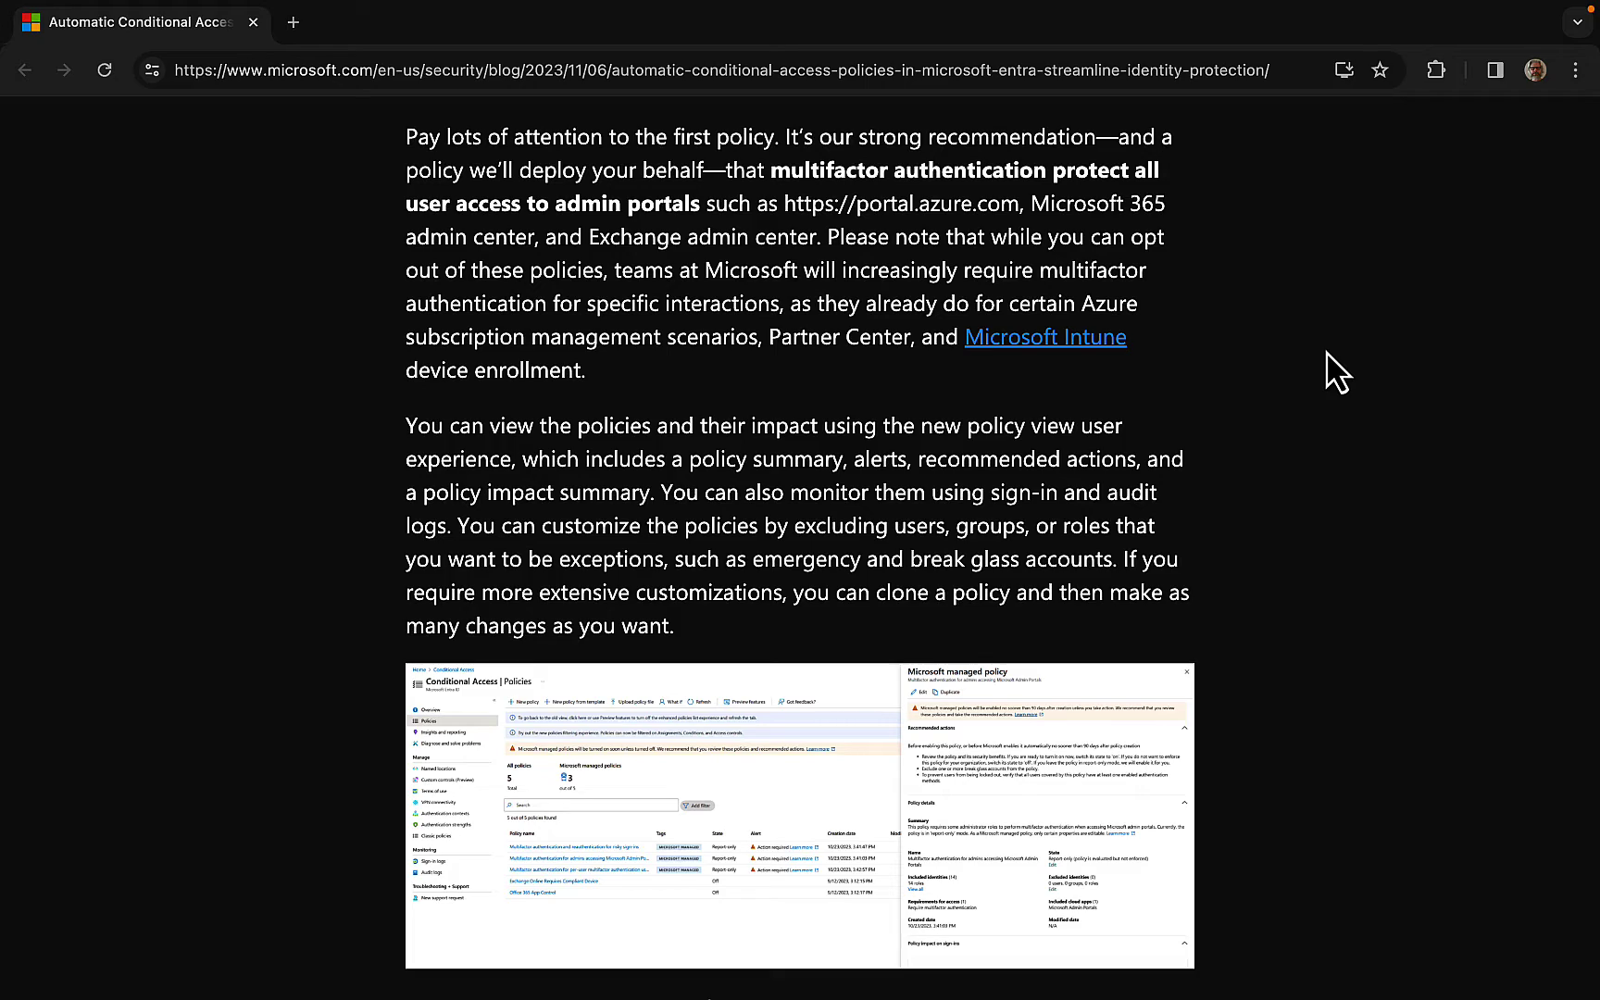
pyautogui.scroll(-3, 1333, 371)
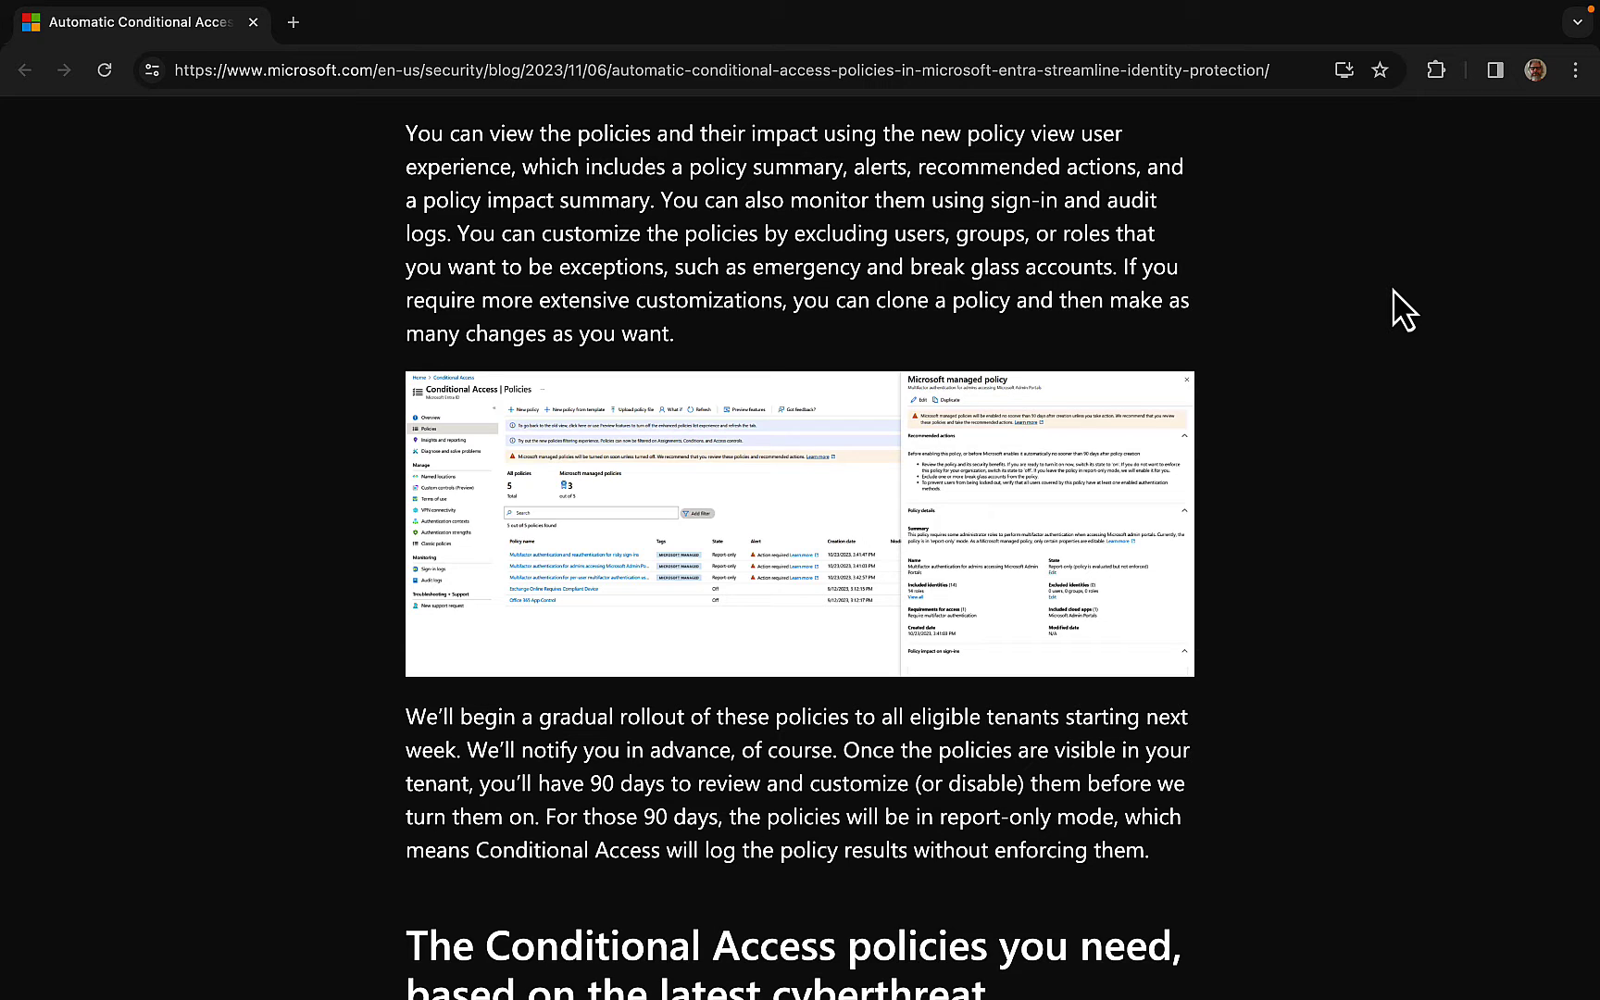
pyautogui.scroll(-2, 1403, 310)
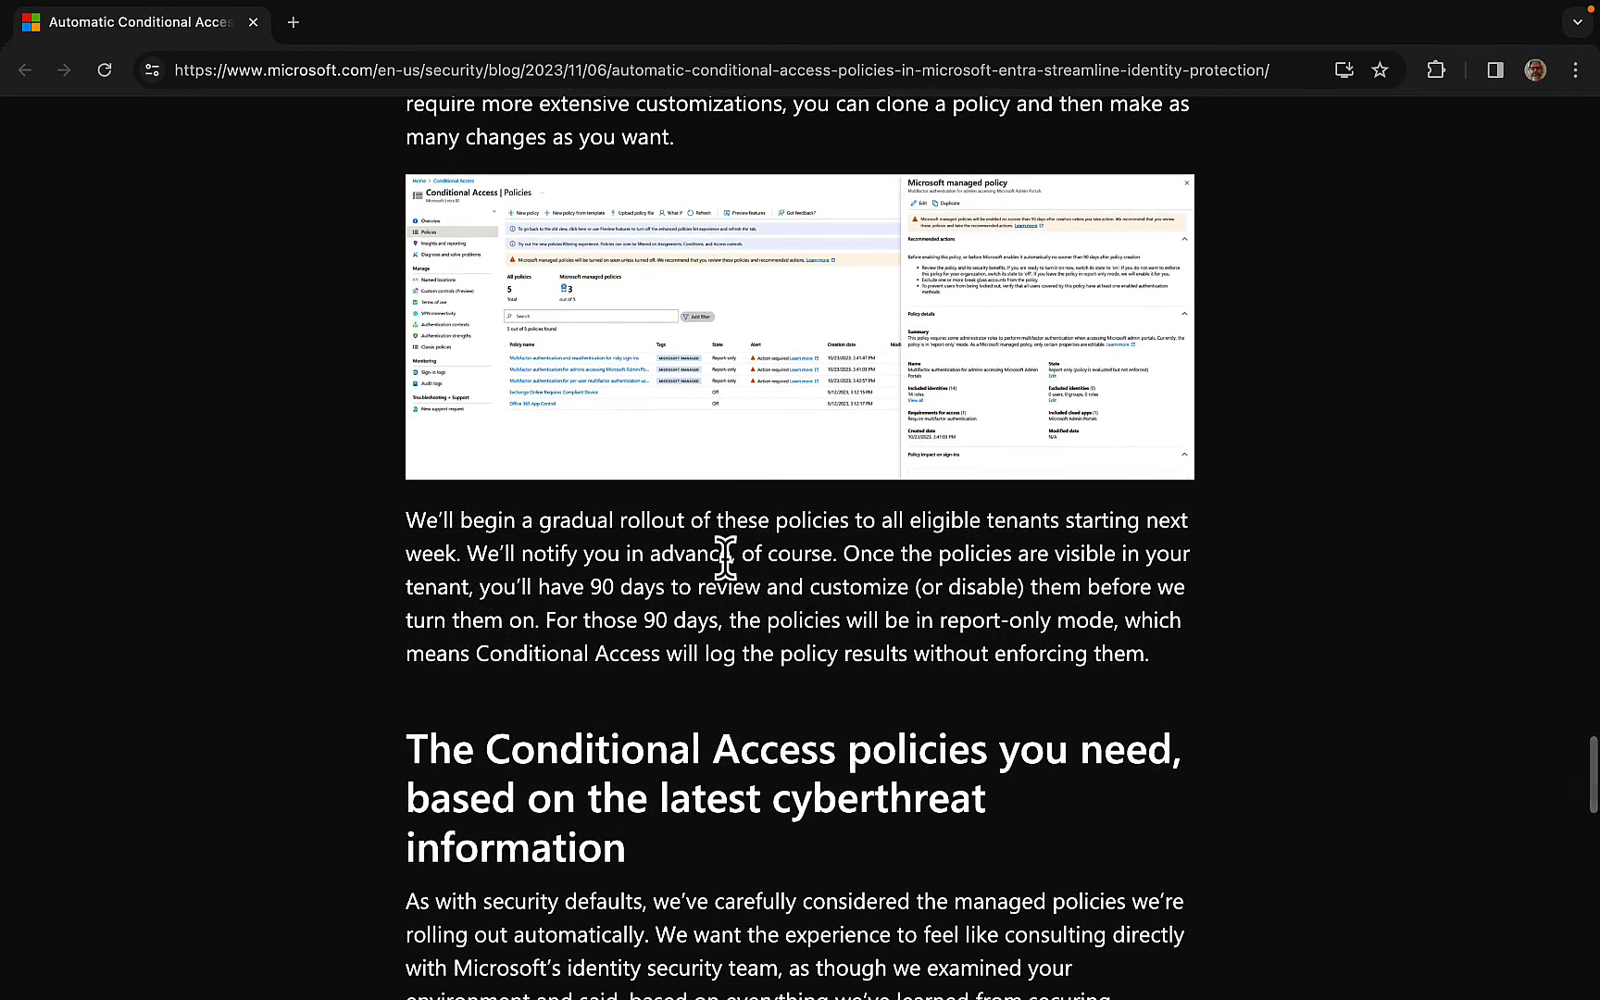
pyautogui.scroll(-2, 725, 547)
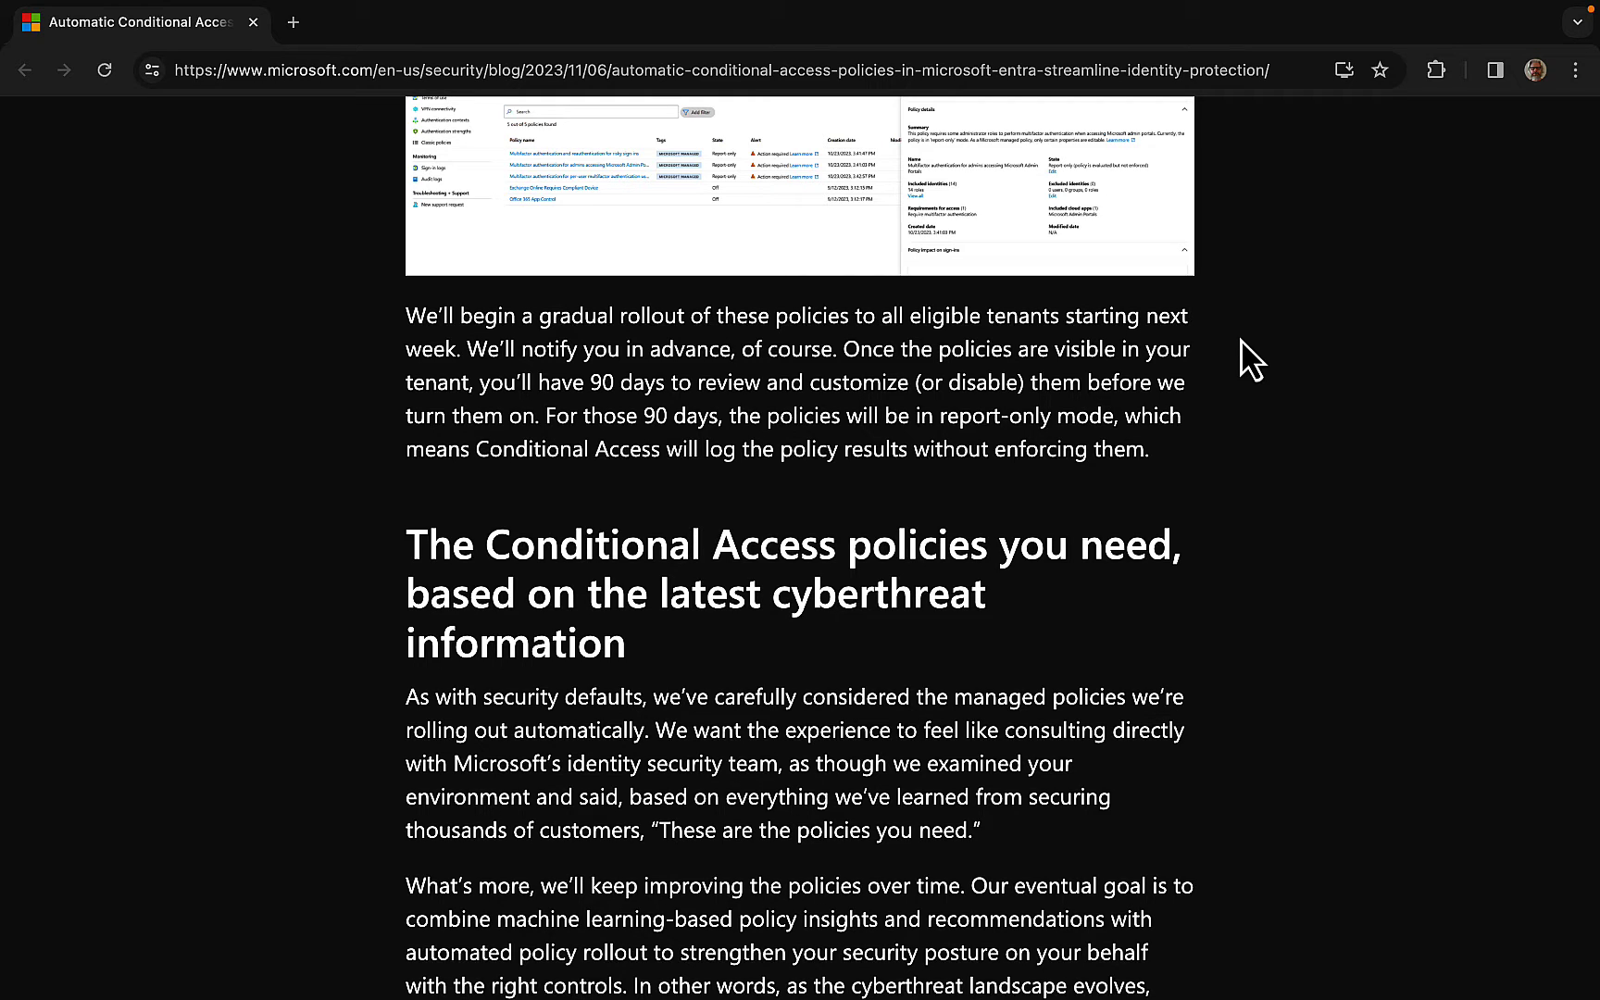
# In Edge, collapse the Entra navigation and reload the Policies list showing five policies, all On
pyautogui.press('super+Tab')
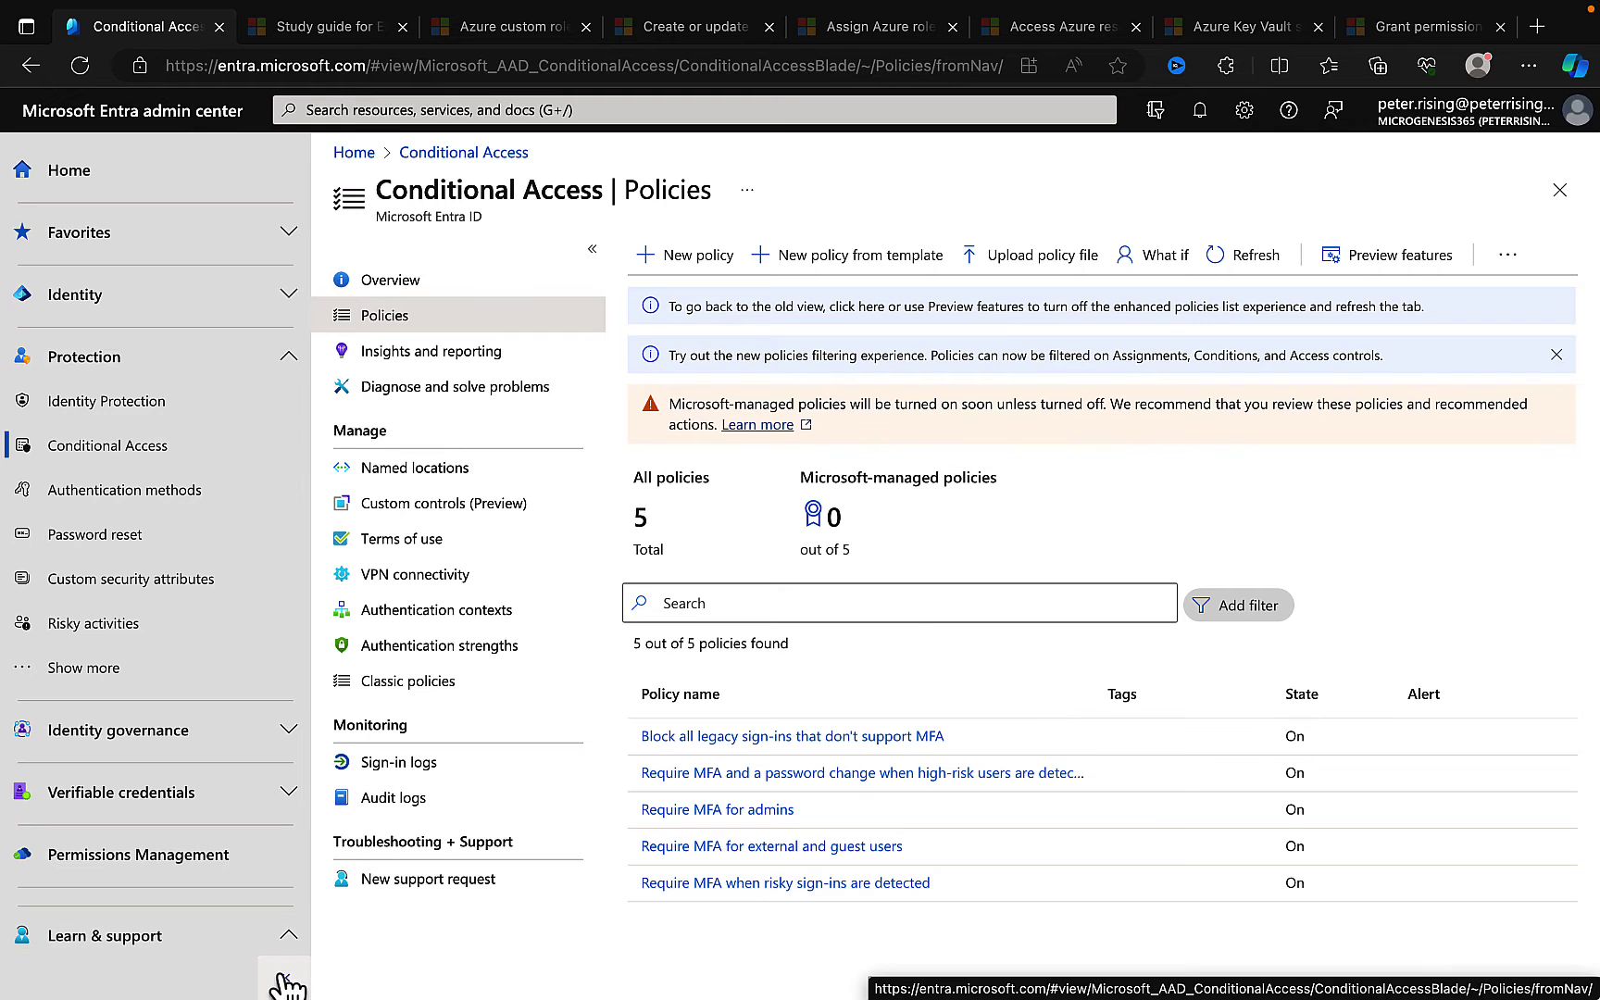
pyautogui.click(284, 983)
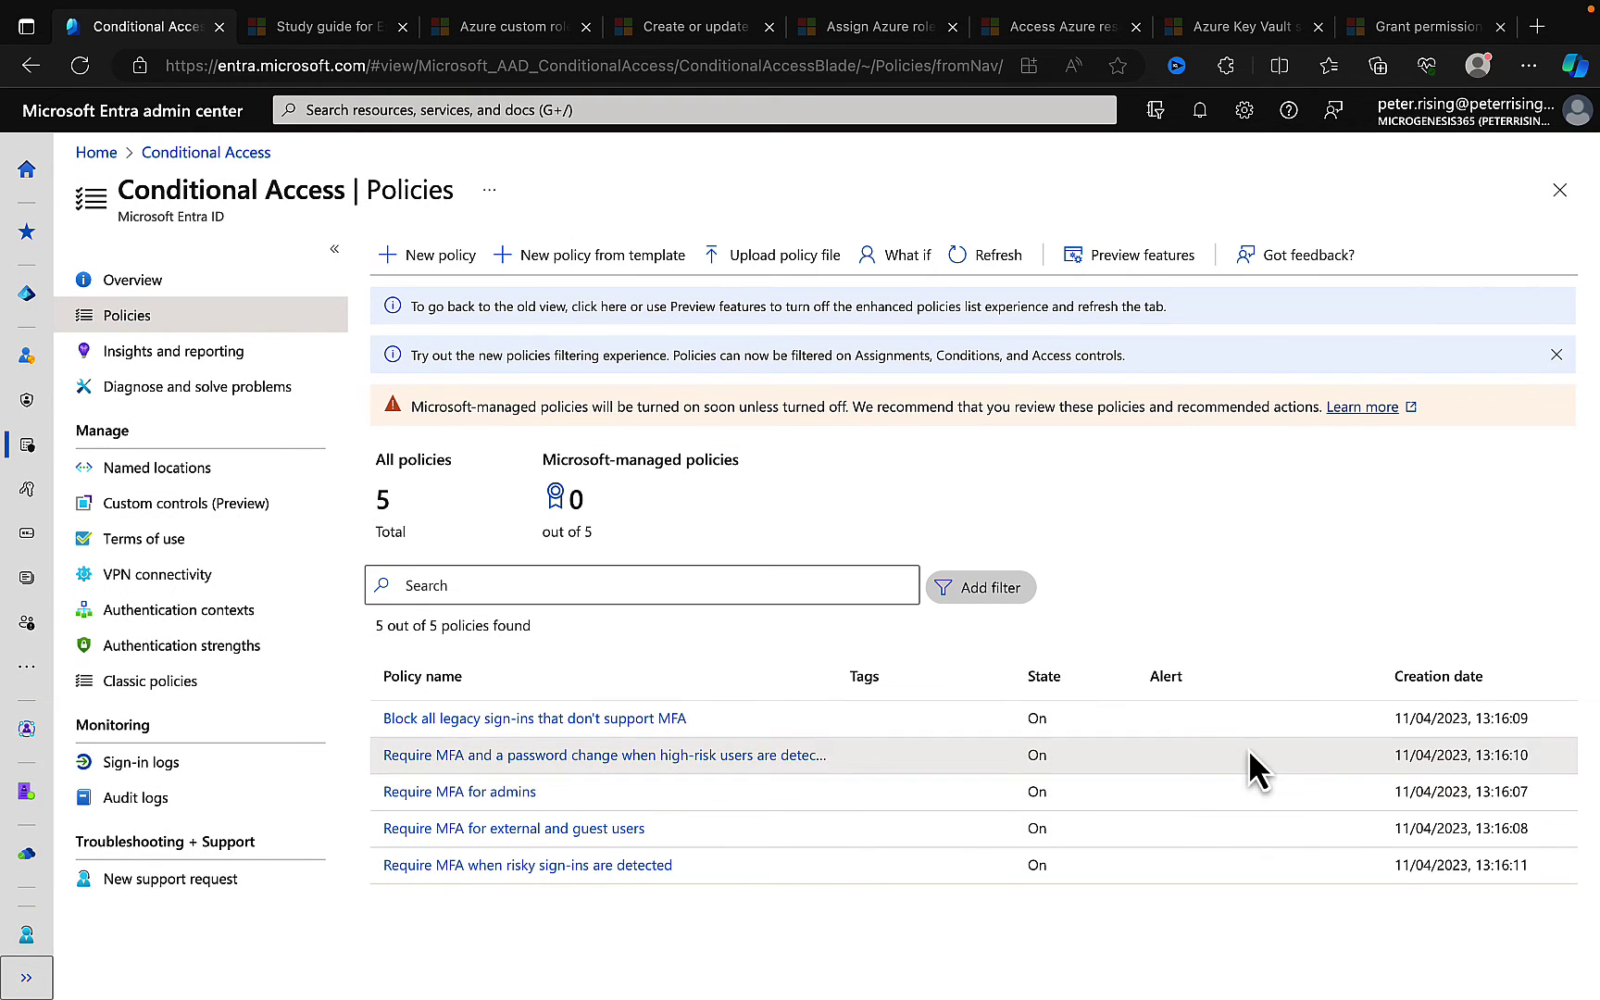
pyautogui.hscroll(5, 1249, 755)
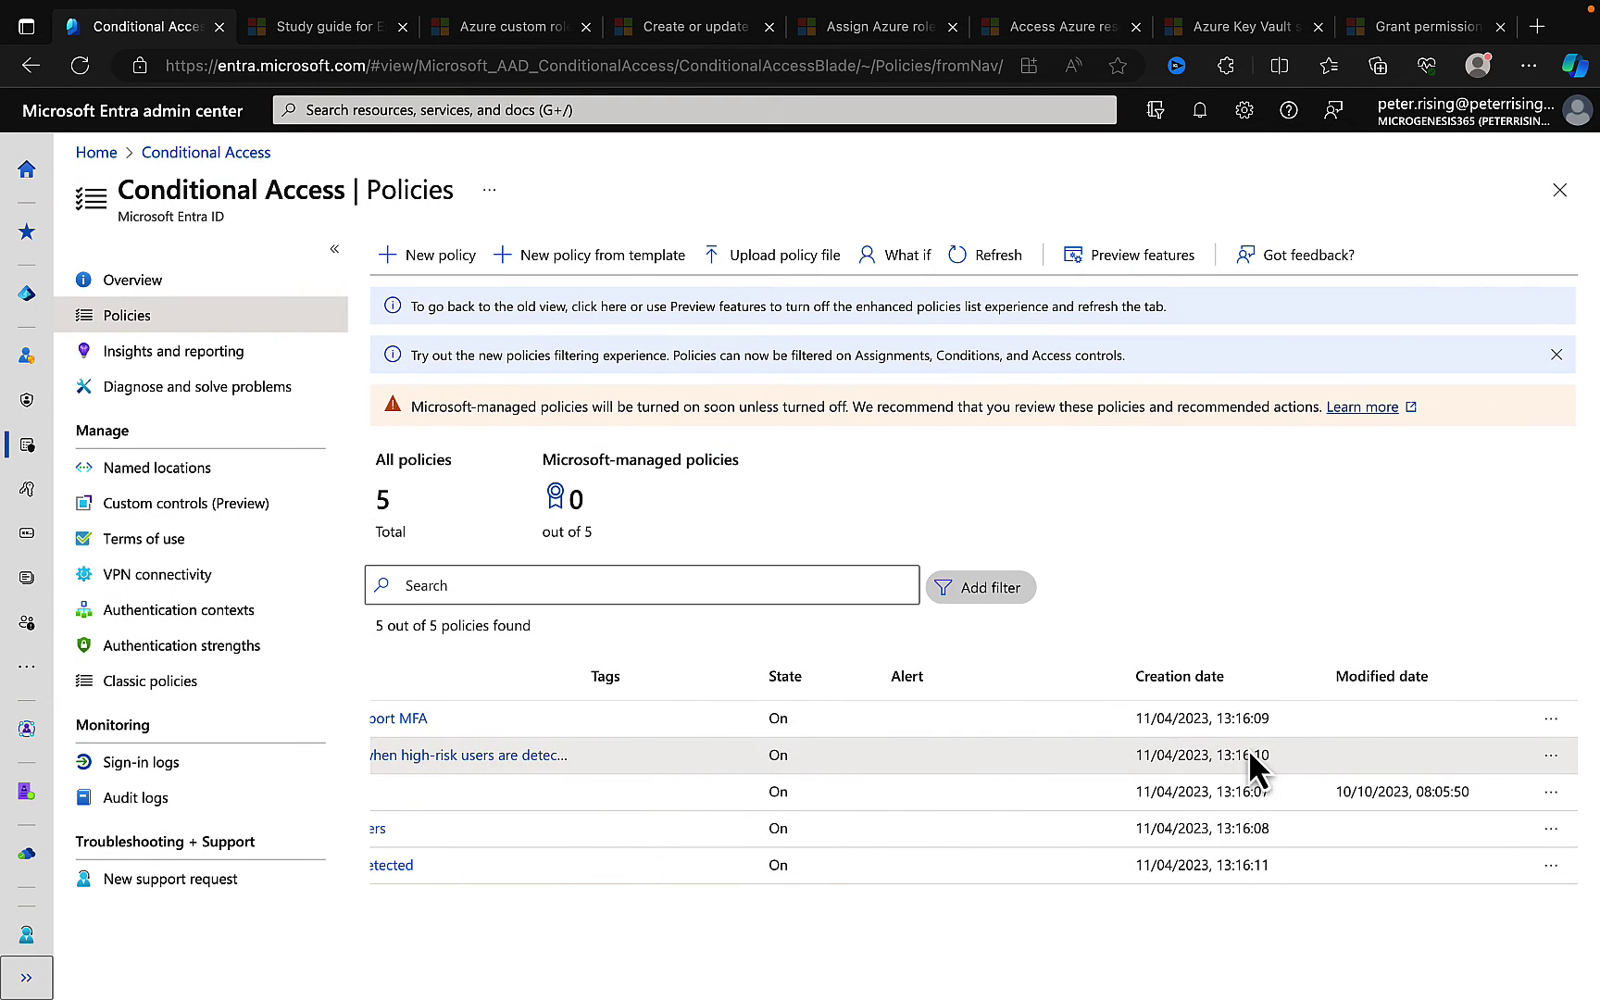
pyautogui.hscroll(-10, 1249, 749)
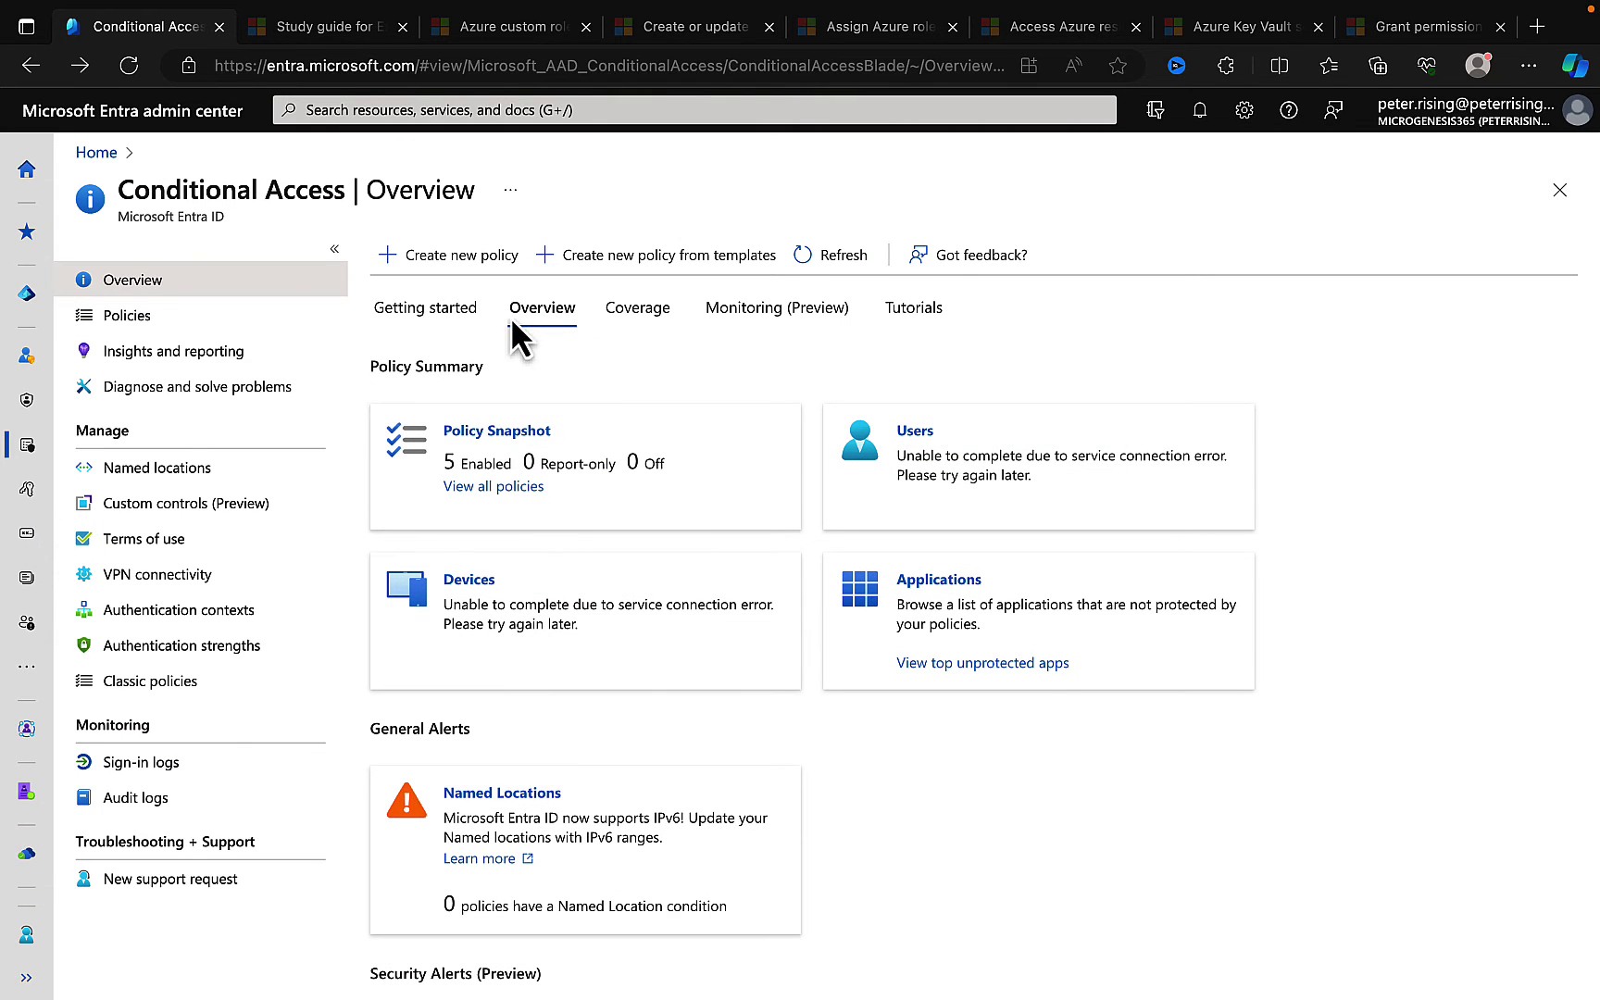
pyautogui.click(159, 321)
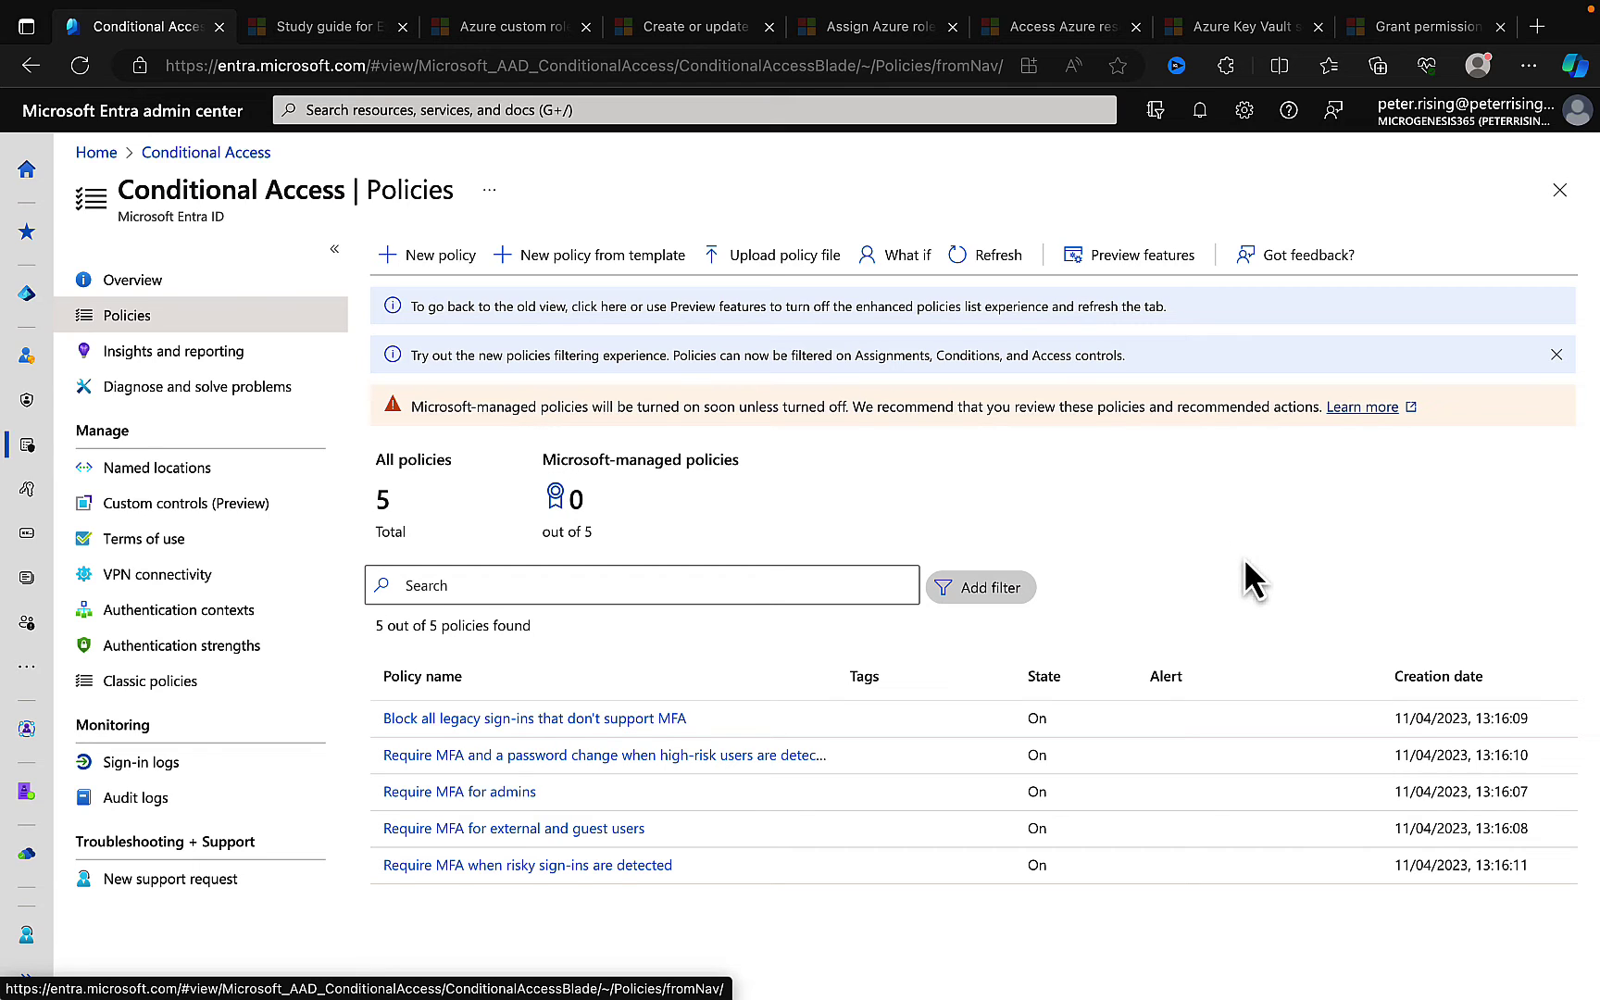
# Open the Learn article 'Microsoft-managed policies' from the banner and read it through
pyautogui.click(1365, 408)
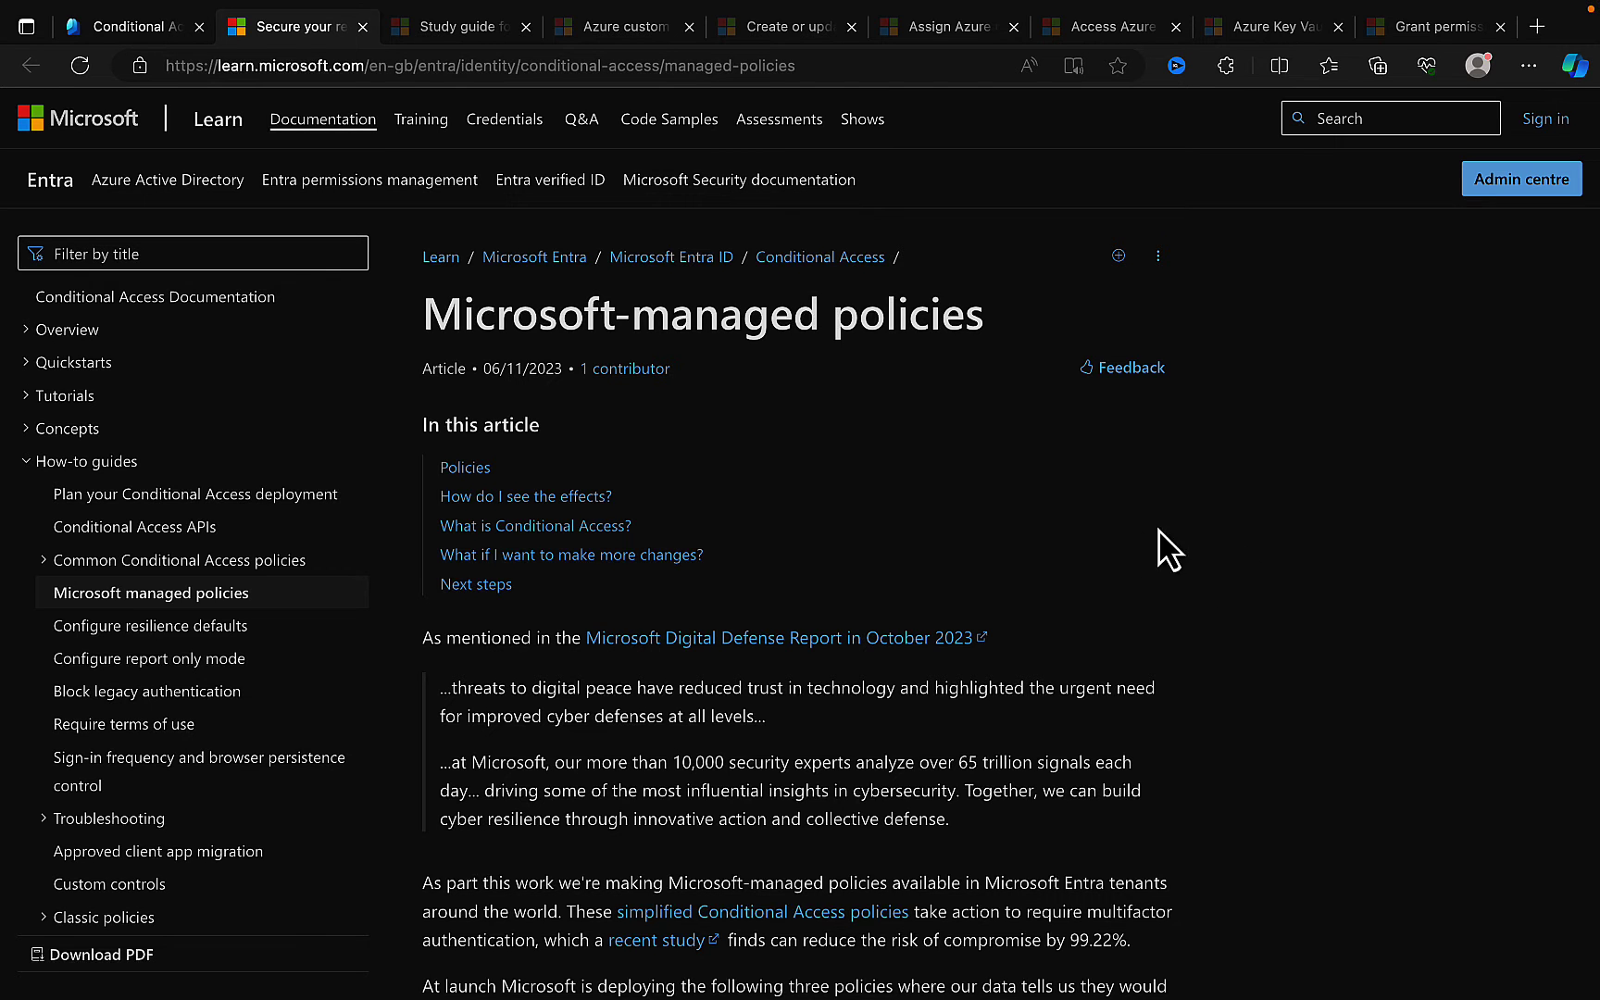
pyautogui.scroll(-2, 1264, 747)
pyautogui.scroll(-5, 1262, 729)
pyautogui.scroll(-5, 1271, 746)
pyautogui.scroll(-7, 1270, 747)
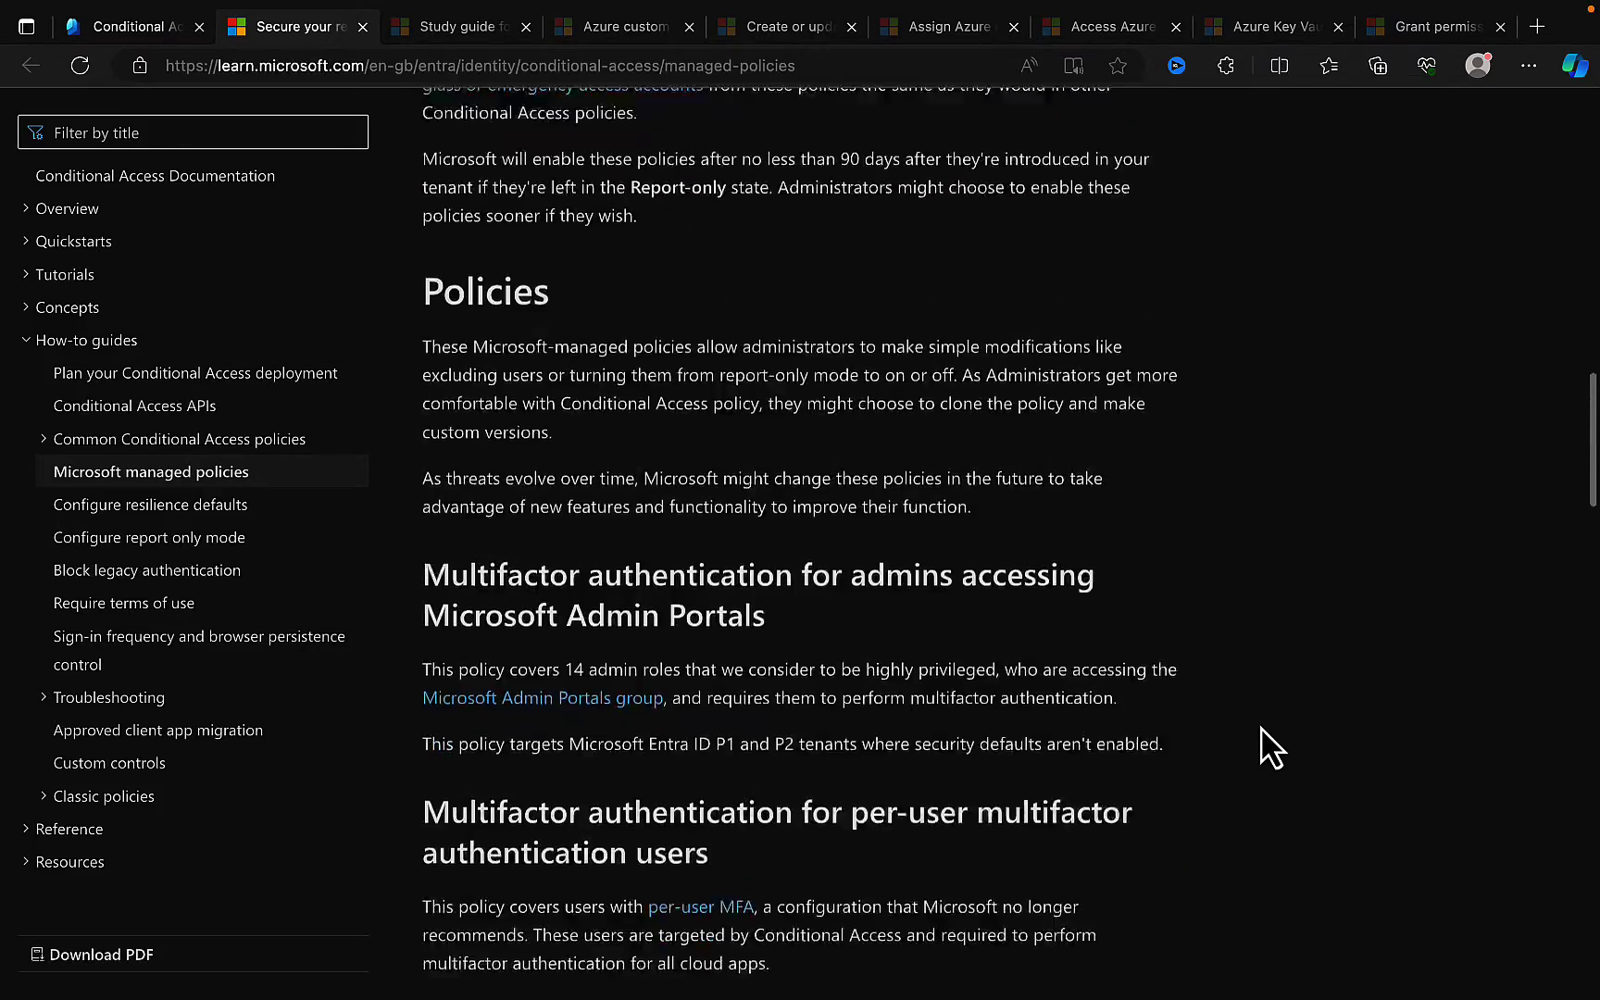
pyautogui.scroll(-5, 1271, 748)
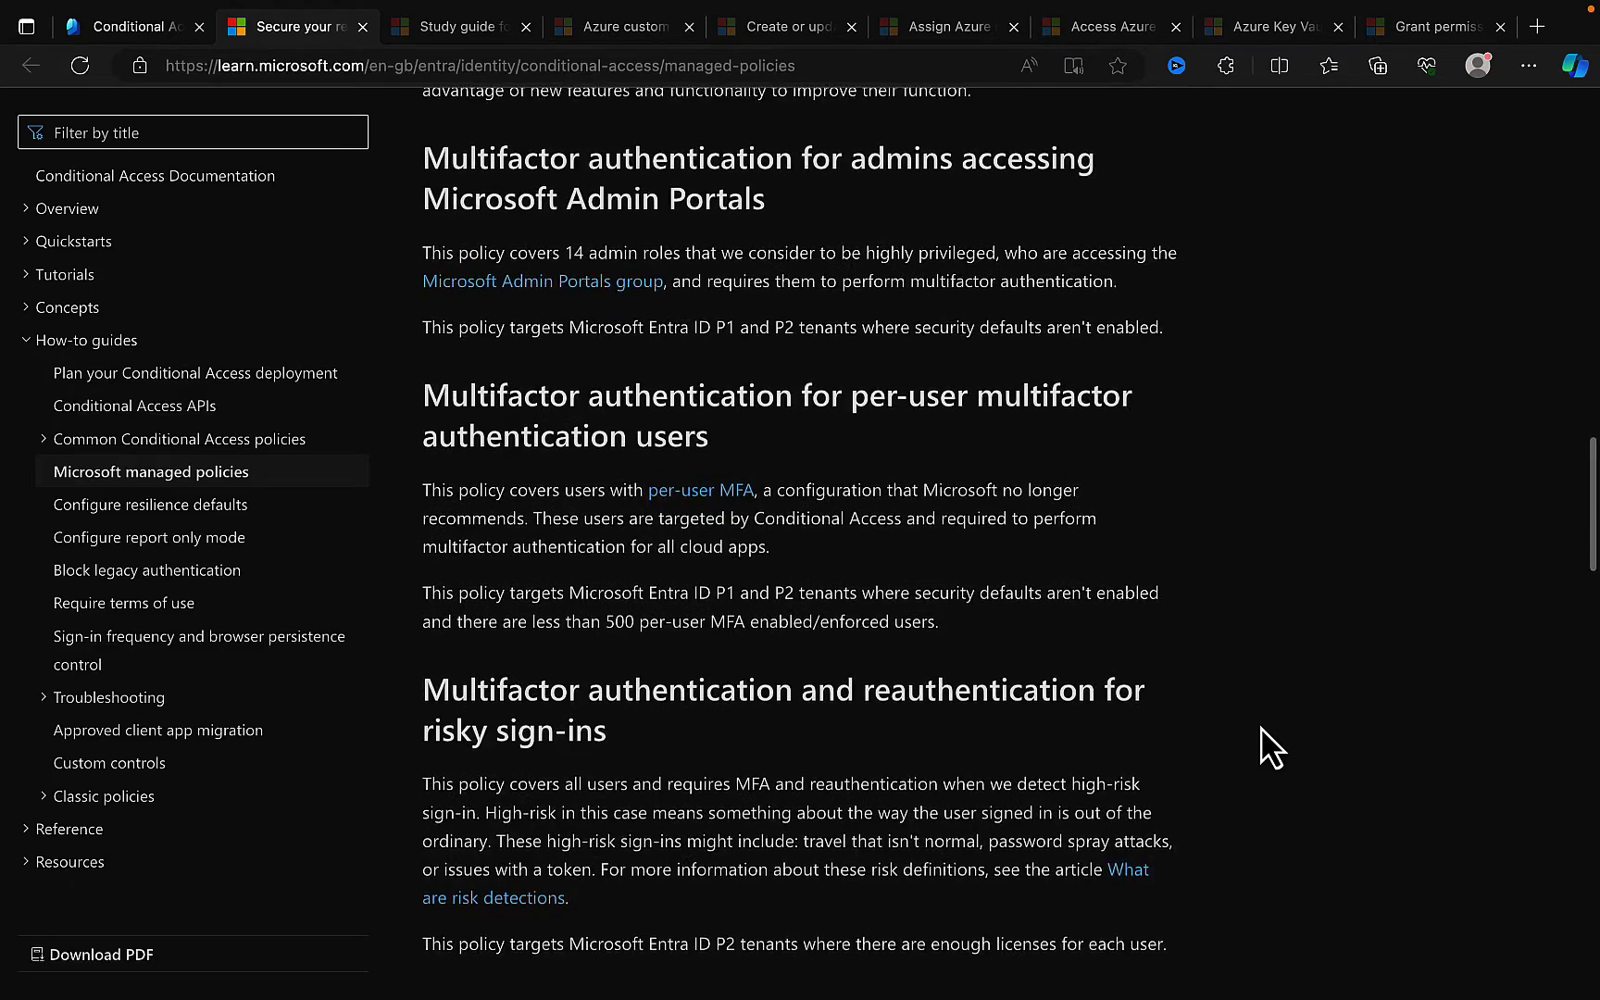
pyautogui.scroll(-3, 1270, 748)
pyautogui.scroll(-2, 1271, 748)
pyautogui.scroll(-3, 1271, 749)
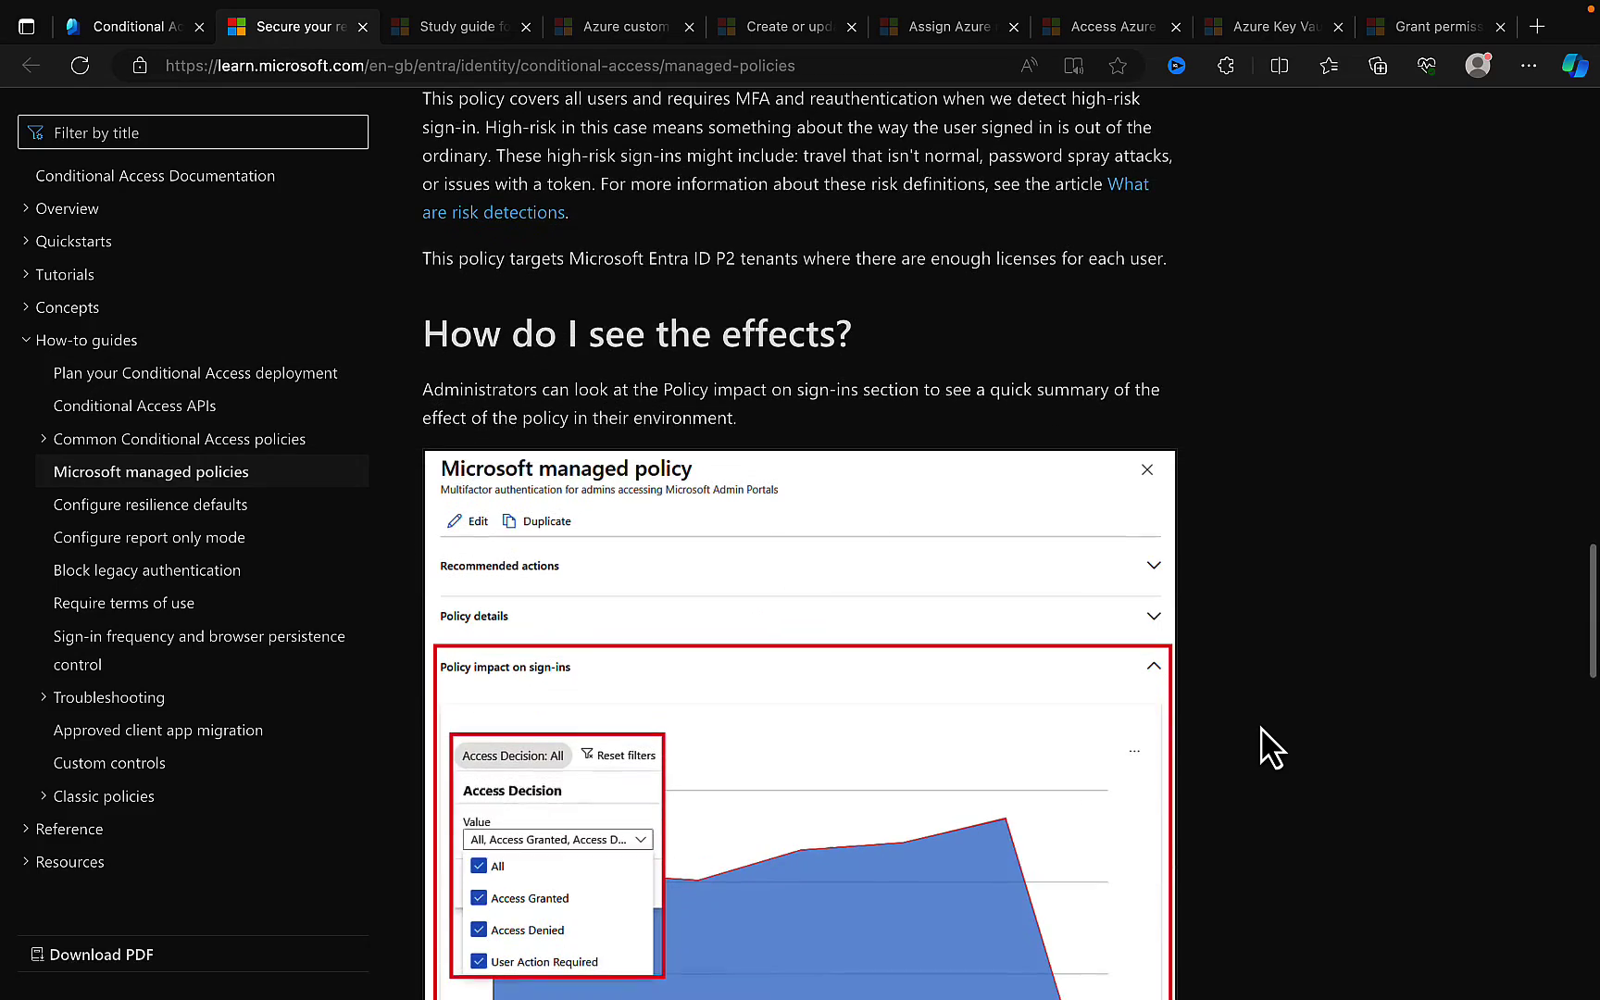
pyautogui.scroll(-6, 1271, 748)
pyautogui.scroll(10, 1270, 749)
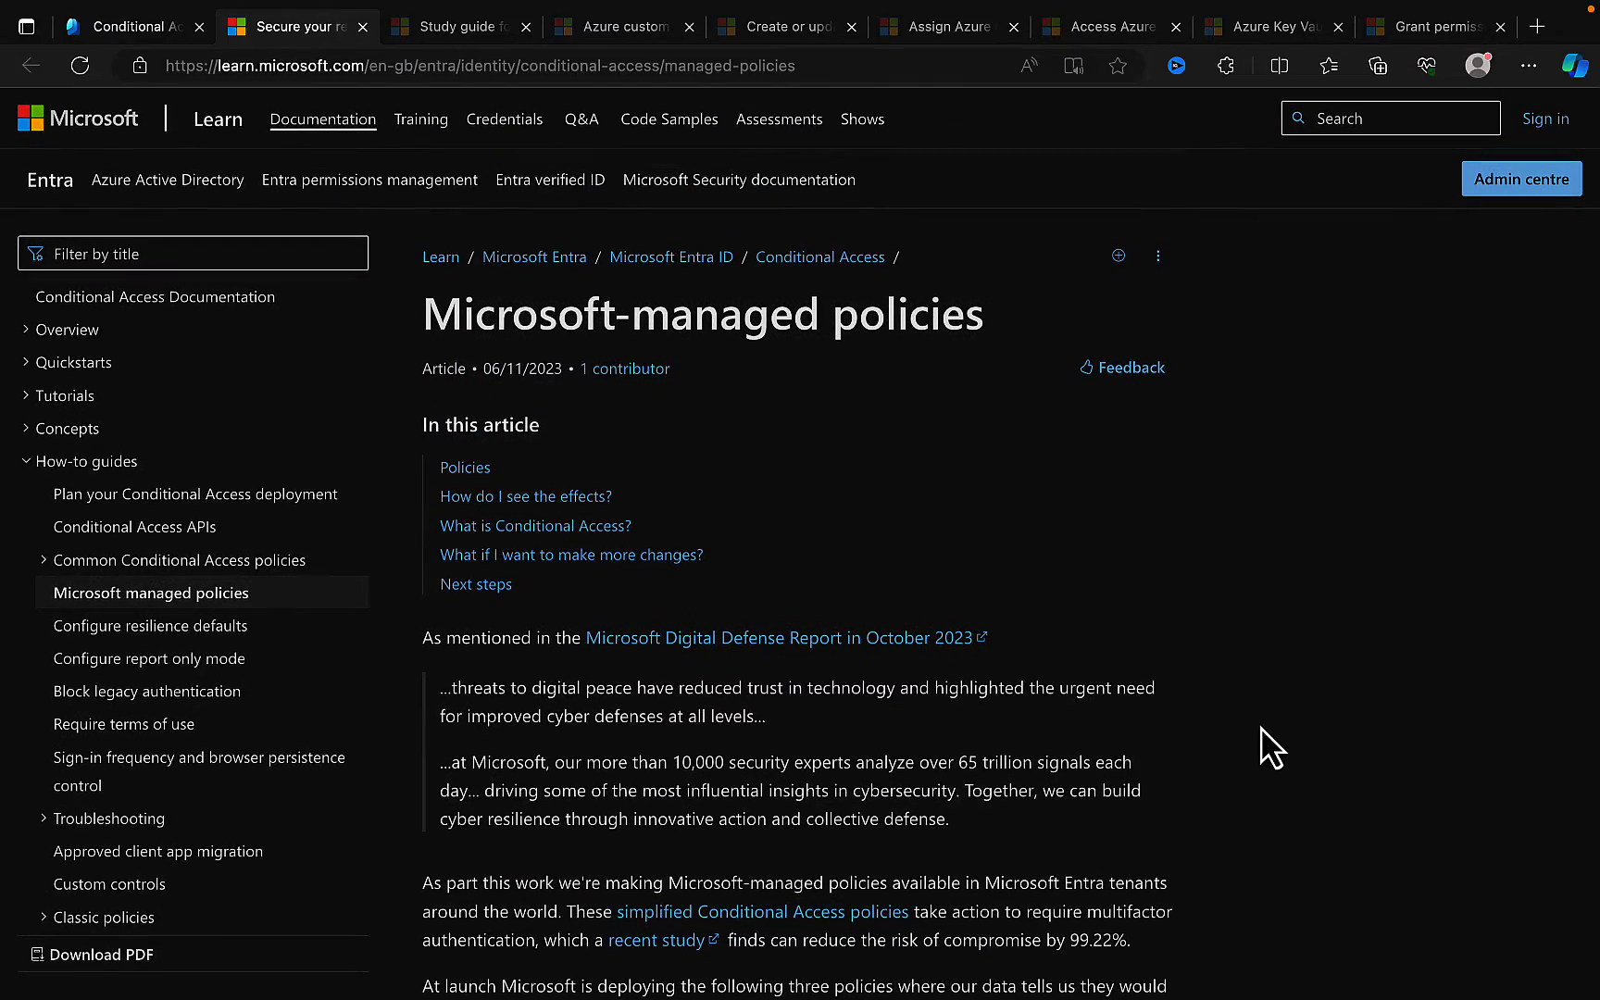